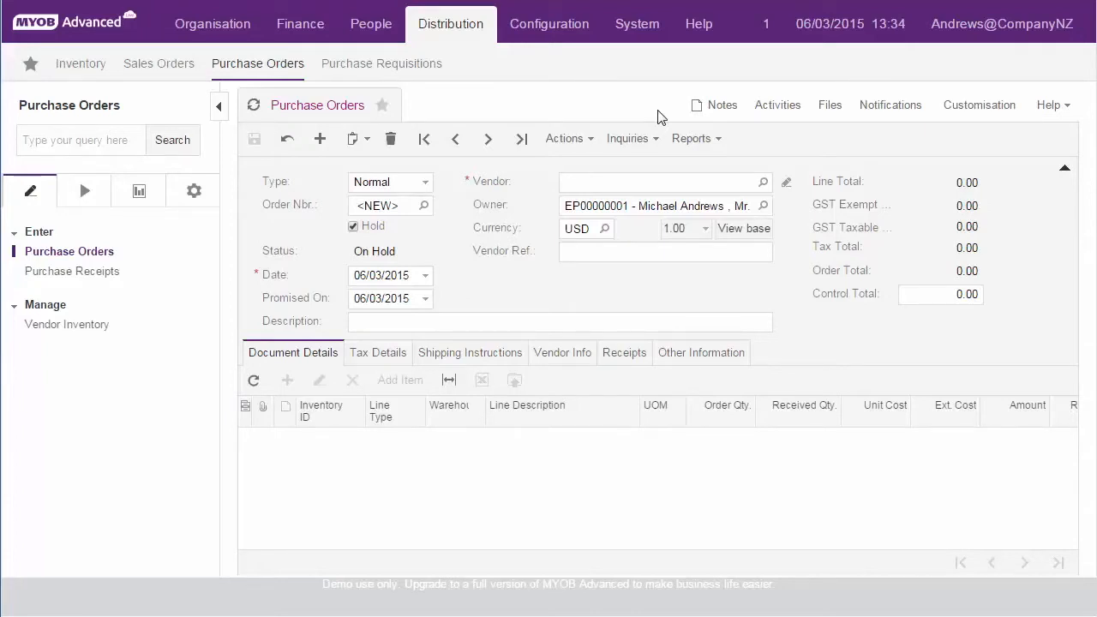
Create a new customization project named POCust and select it as the current project.
left_click(981, 106)
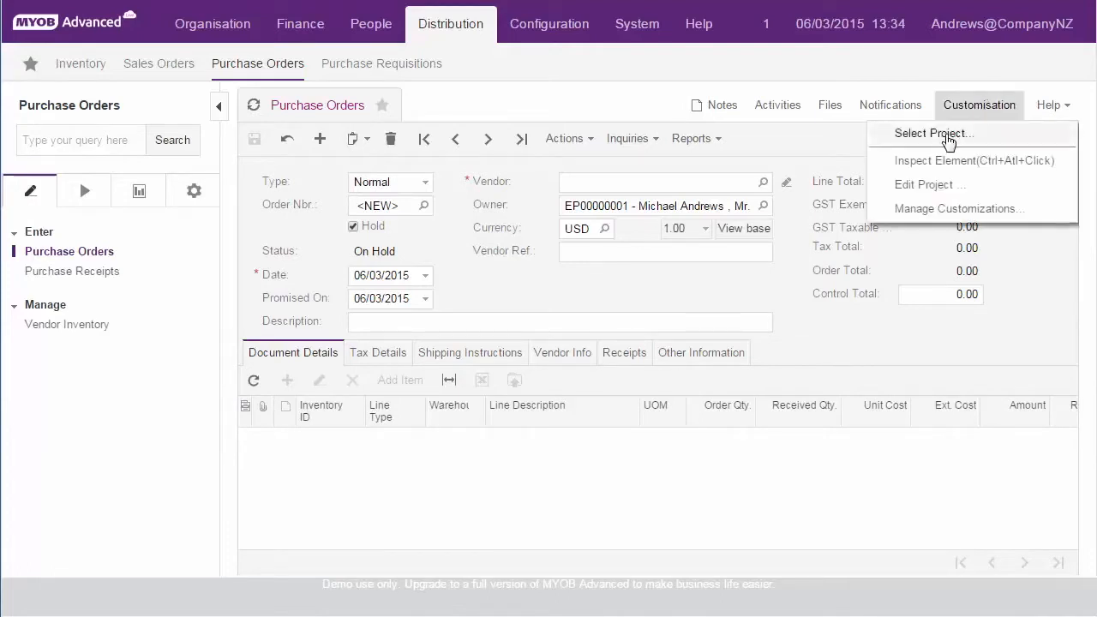
left_click(934, 134)
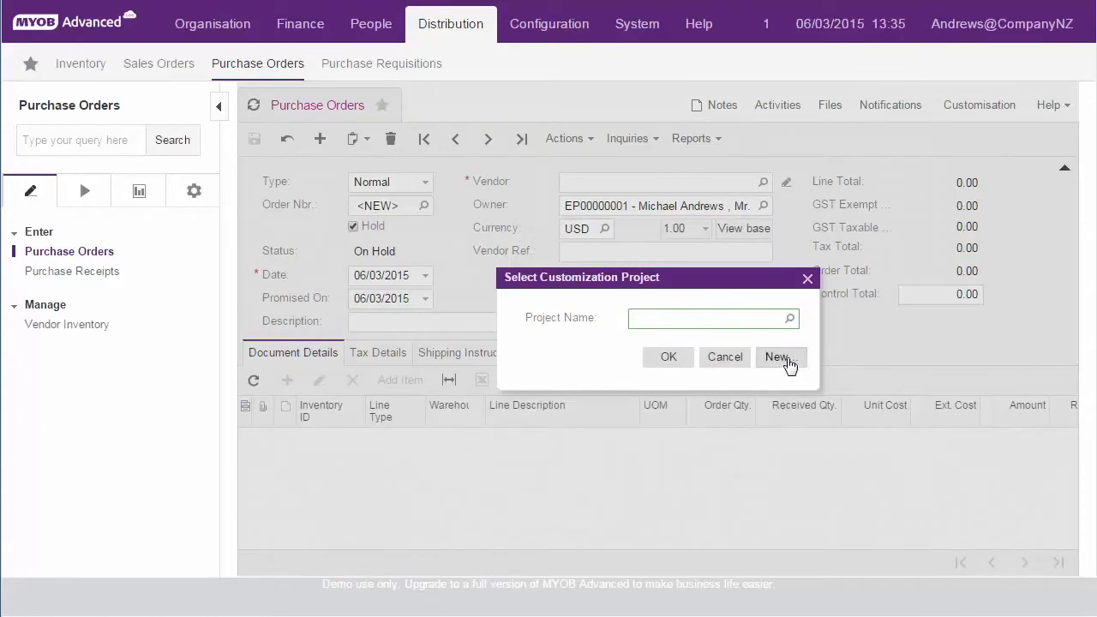
left_click(778, 358)
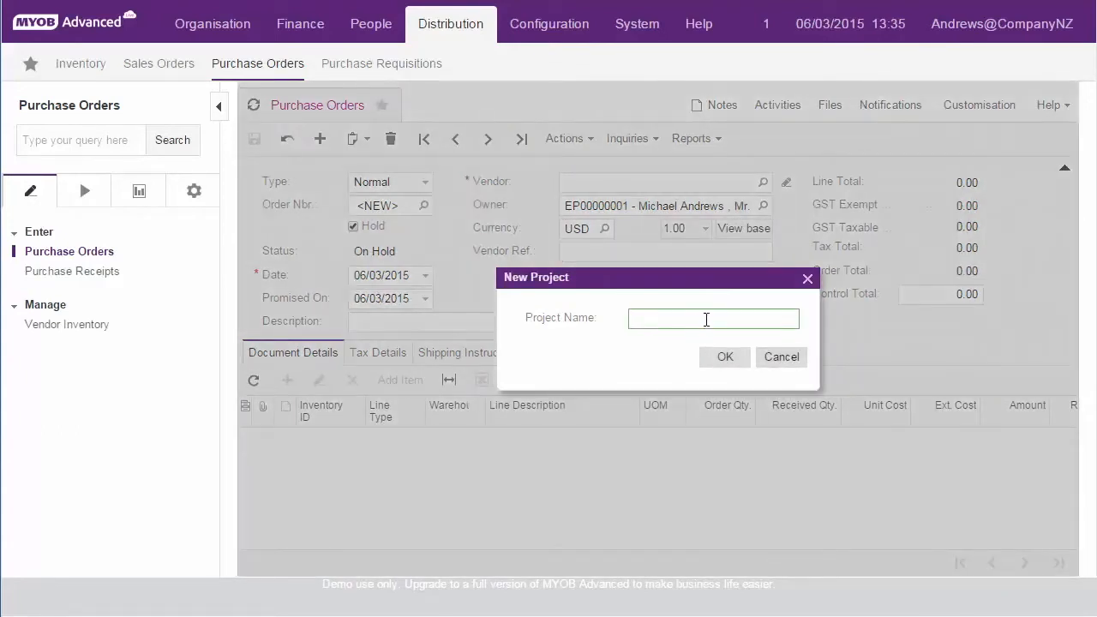
type("POCust")
left_click(718, 357)
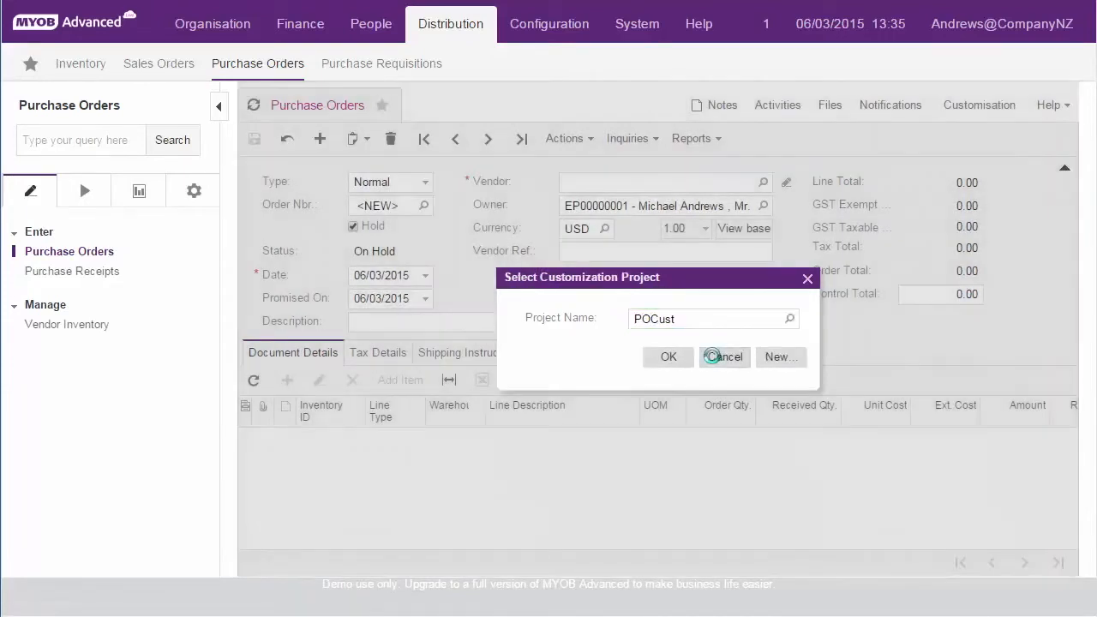
left_click(665, 360)
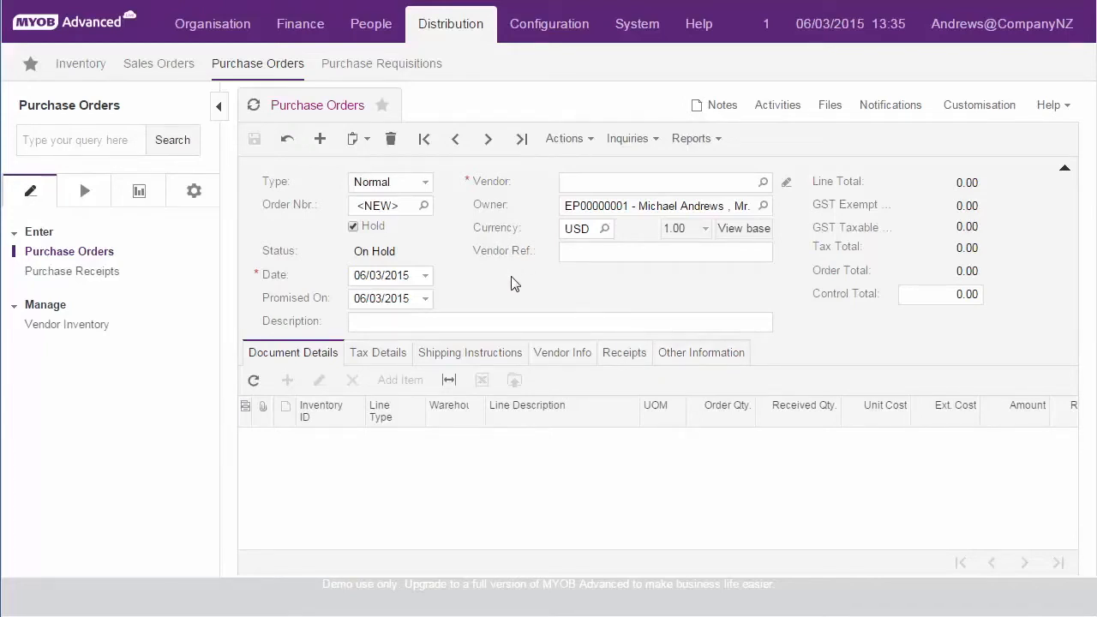
Inspect the header form of the Purchase Orders screen and open it for customization in the Layout Editor.
left_click(985, 103)
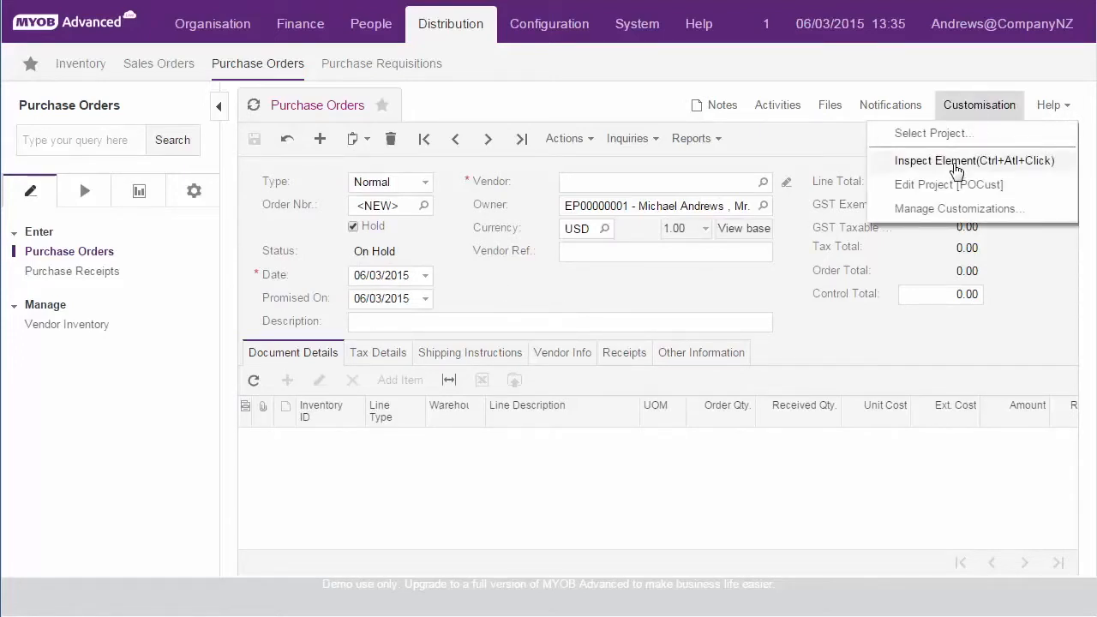
left_click(956, 163)
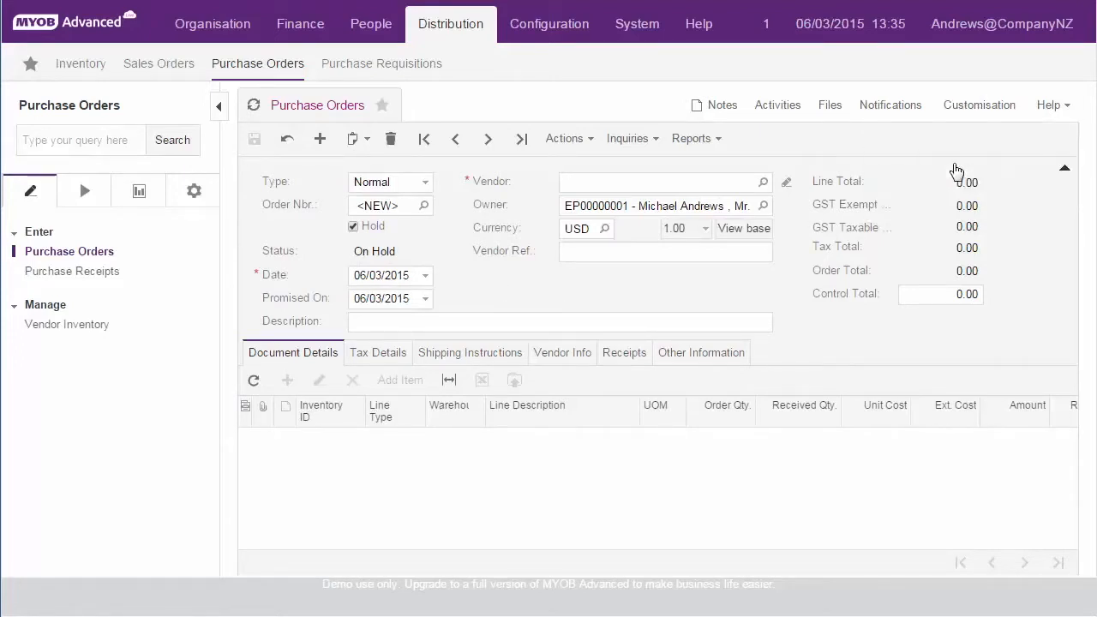
left_click(578, 292)
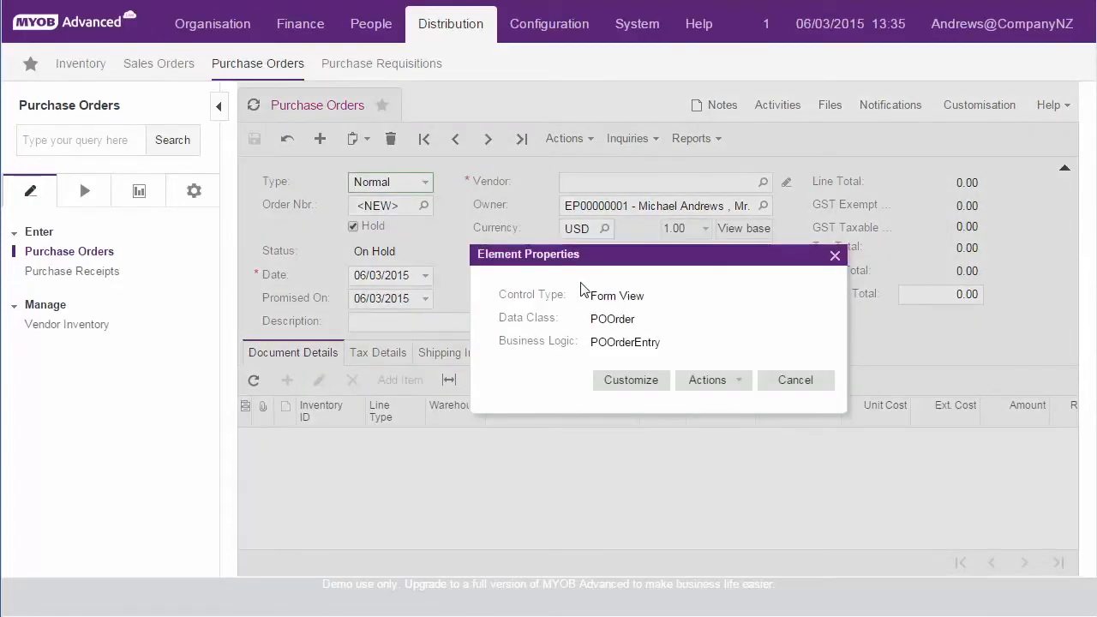
left_click(617, 387)
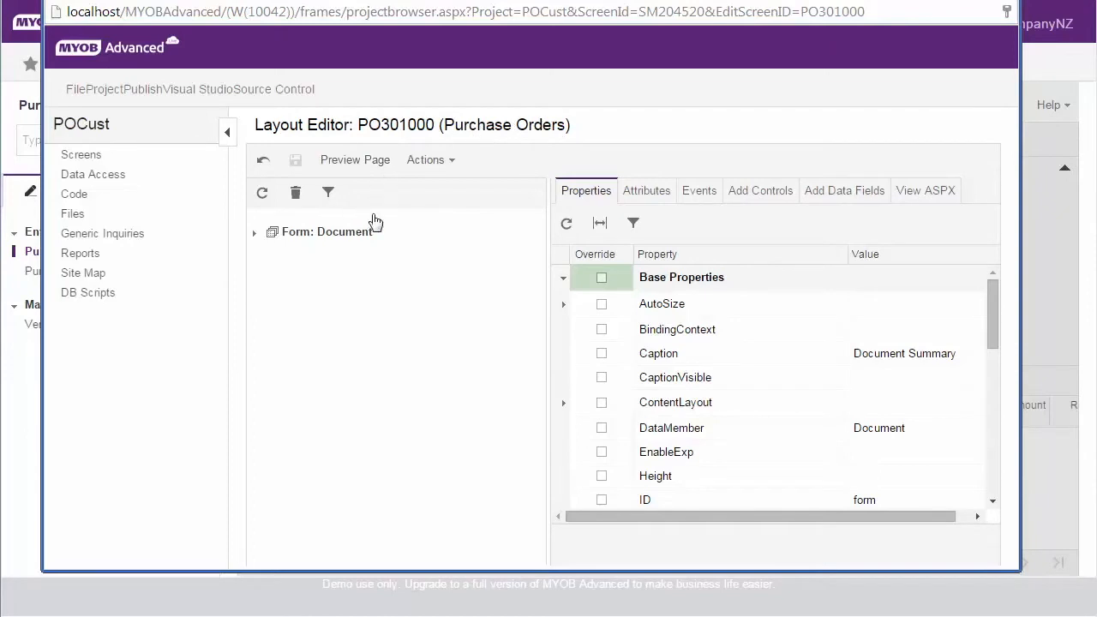
Add a Button control below Vendor Ref. in the second column of the Document form.
left_click(255, 232)
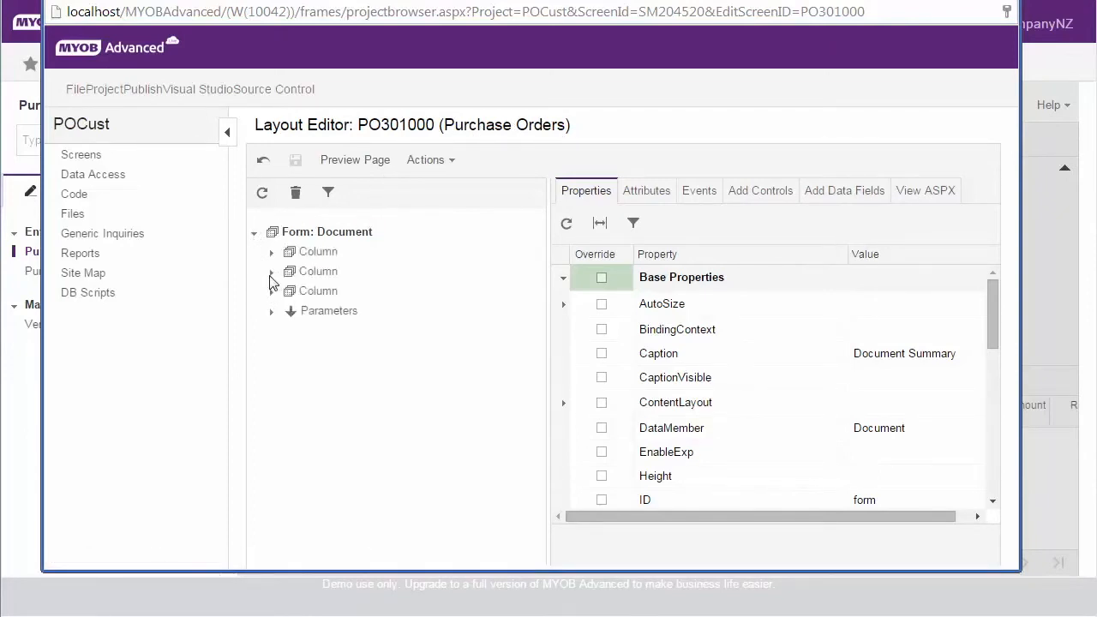
left_click(271, 271)
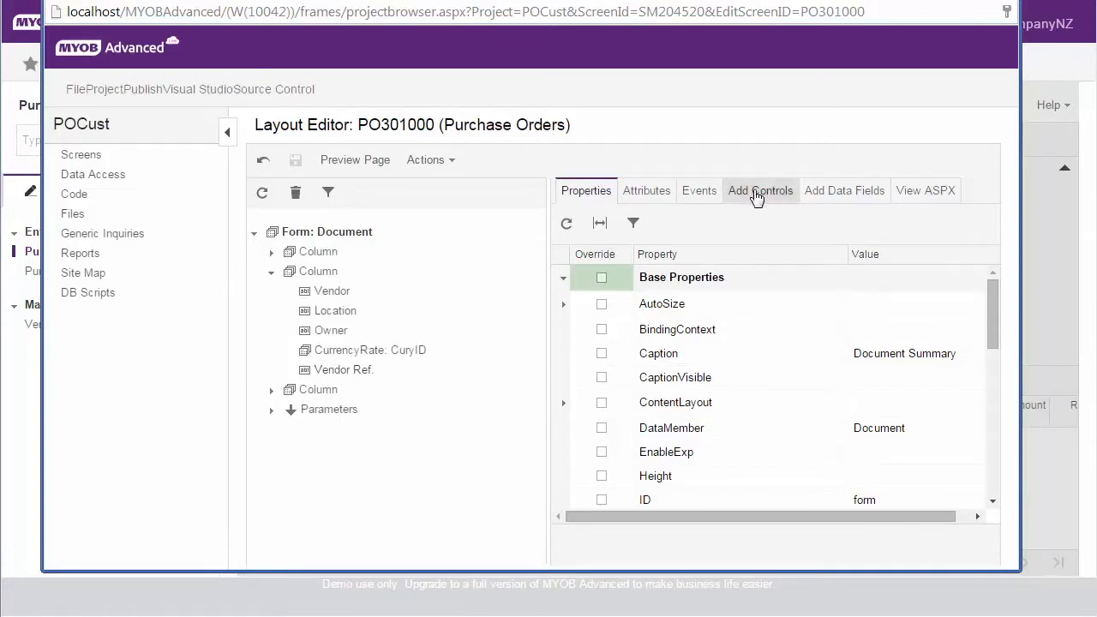
left_click(757, 195)
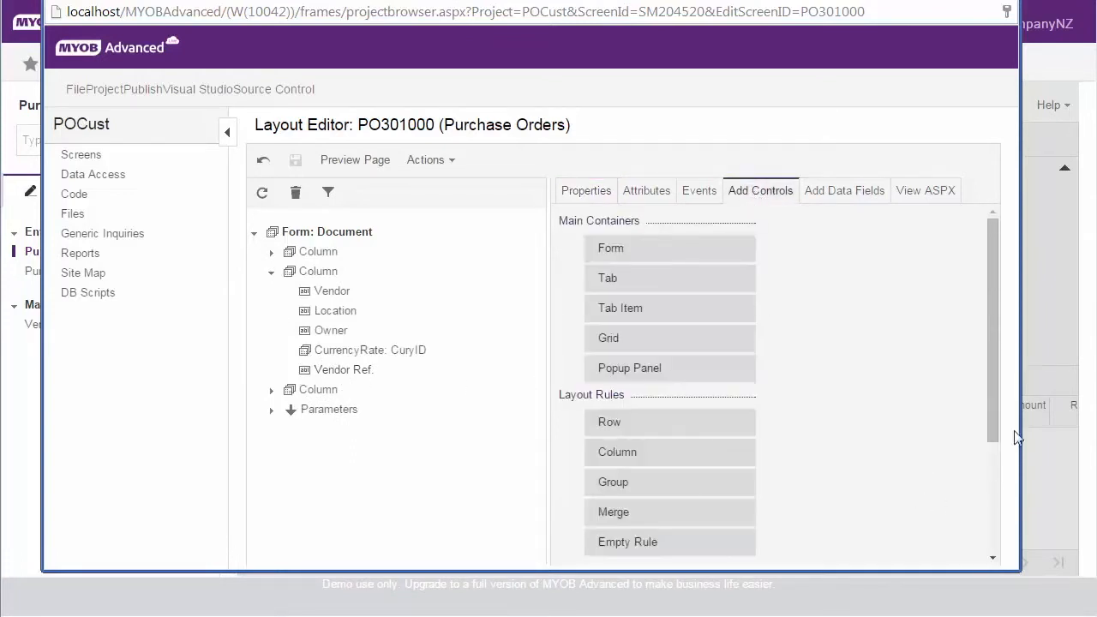
left_click_drag(994, 410, 979, 573)
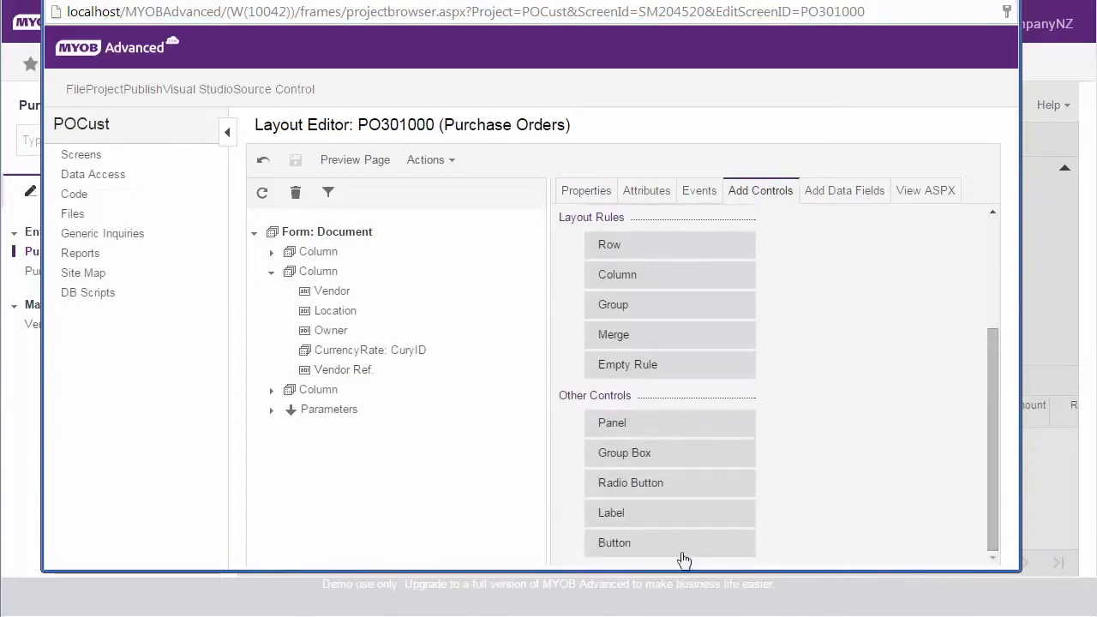
left_click_drag(632, 548, 345, 384)
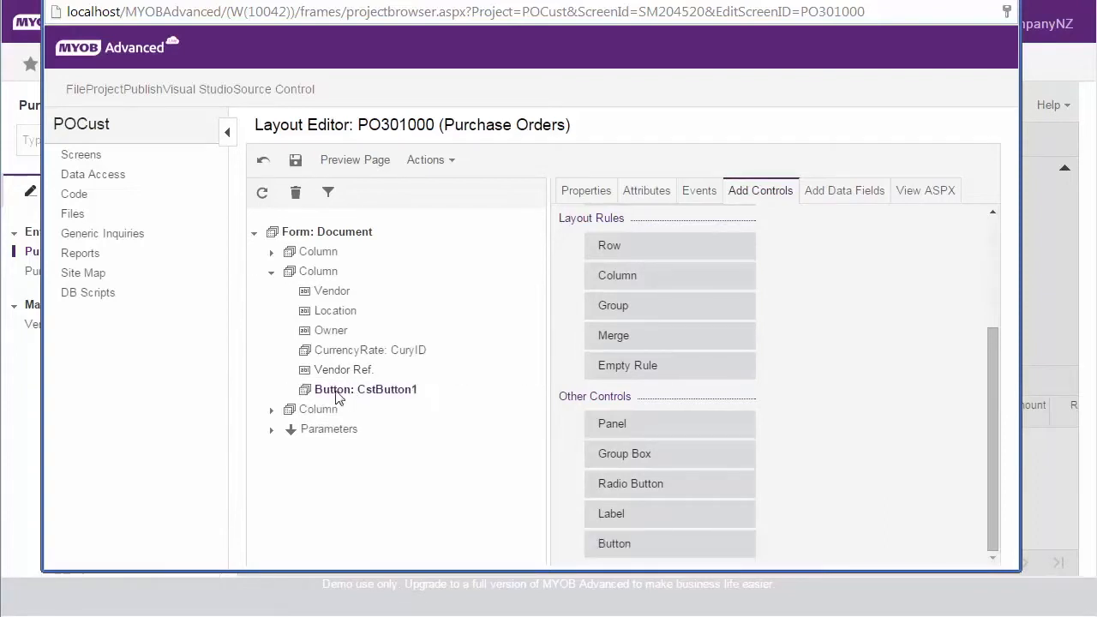
Set the new button's Text to "Currency Converter" and its Width to 220px.
left_click(577, 195)
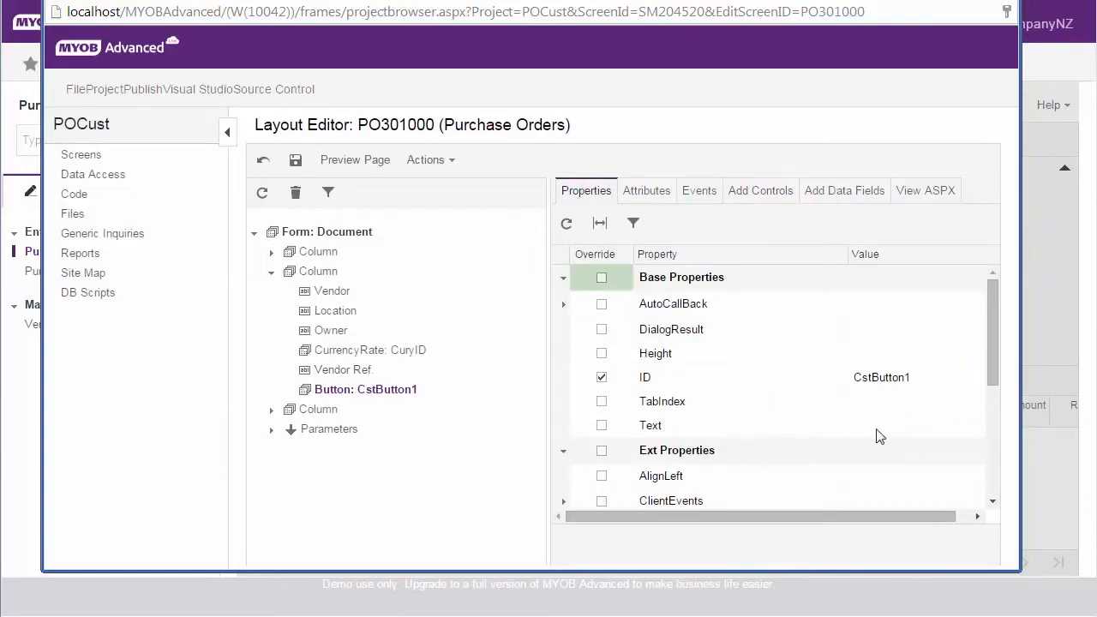
left_click(877, 428)
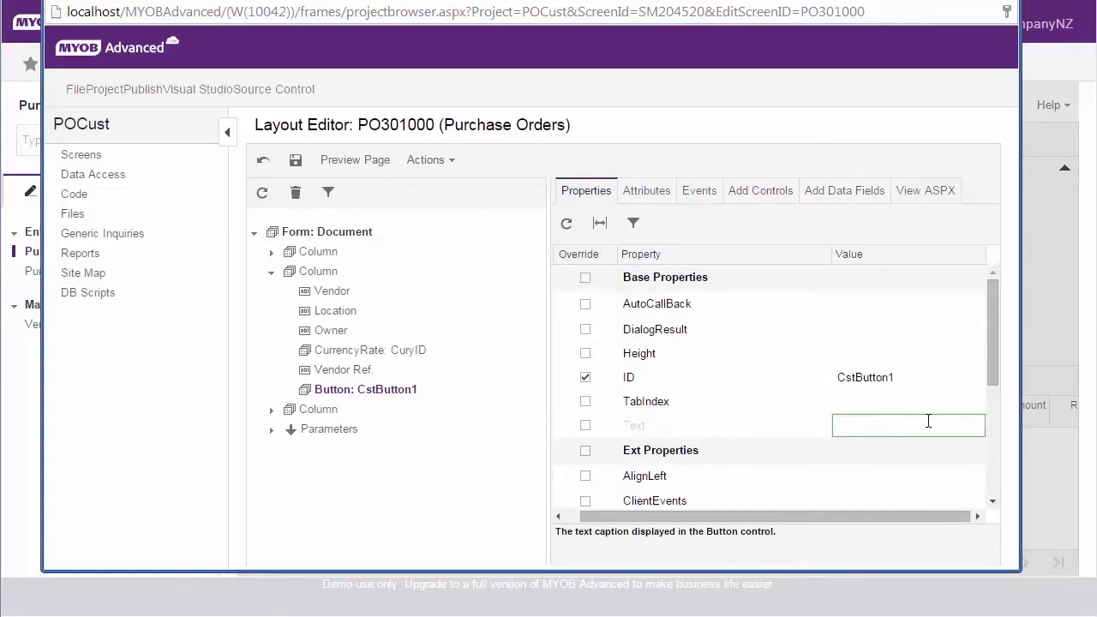
type("Currency Converter")
left_click(992, 439)
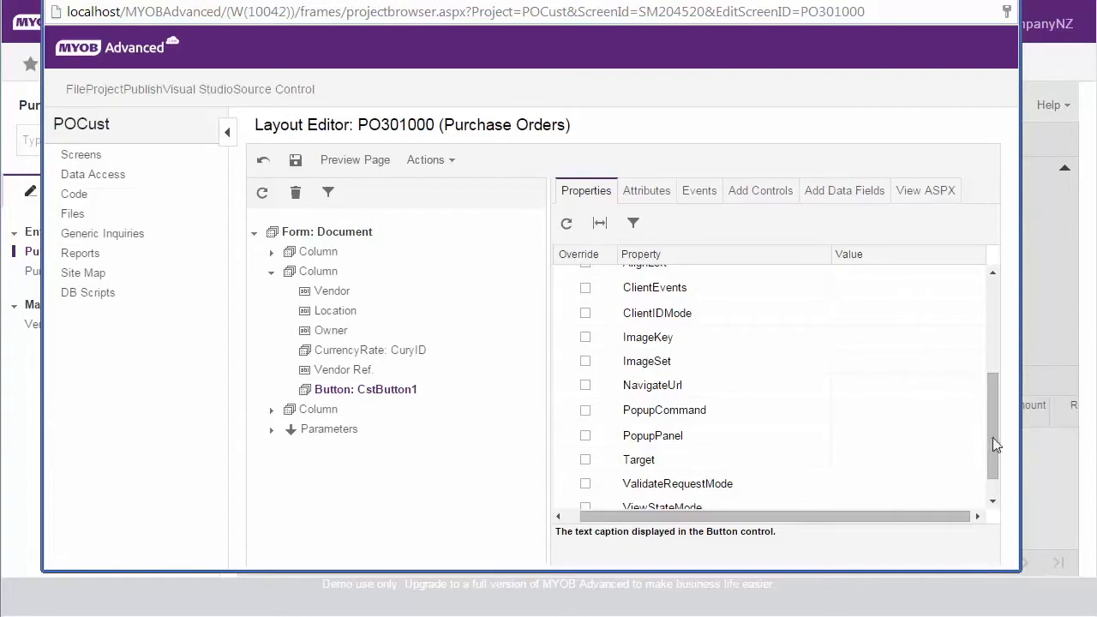
scroll(991, 445, "down", 1)
left_click(844, 496)
type("220px")
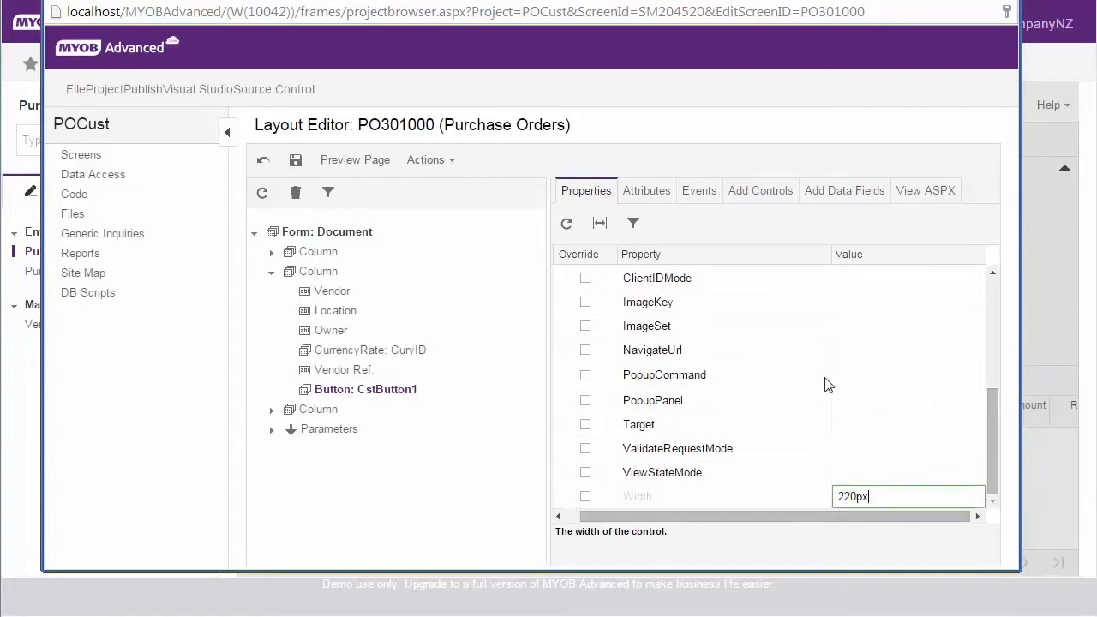
left_click(841, 348)
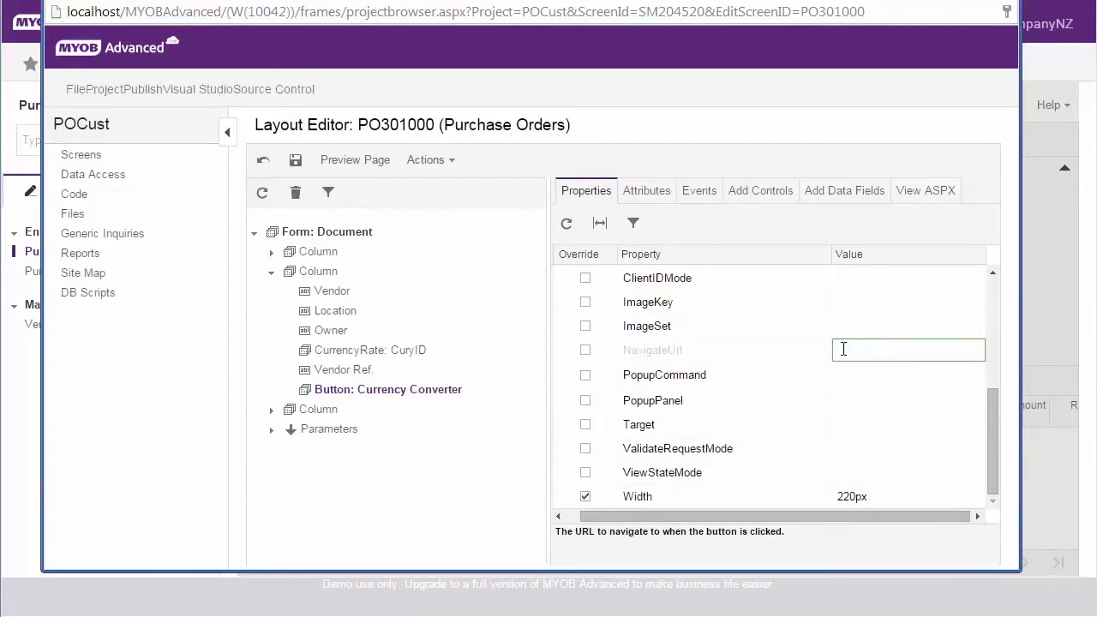
type("http://www.oanda.com/currency/converter/")
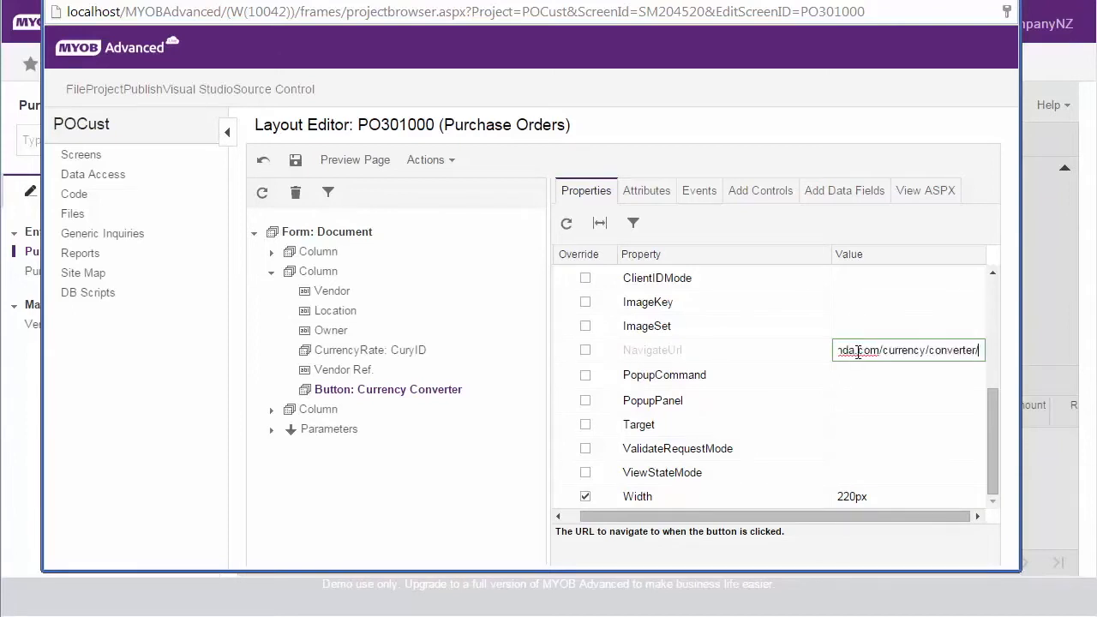
left_click(295, 161)
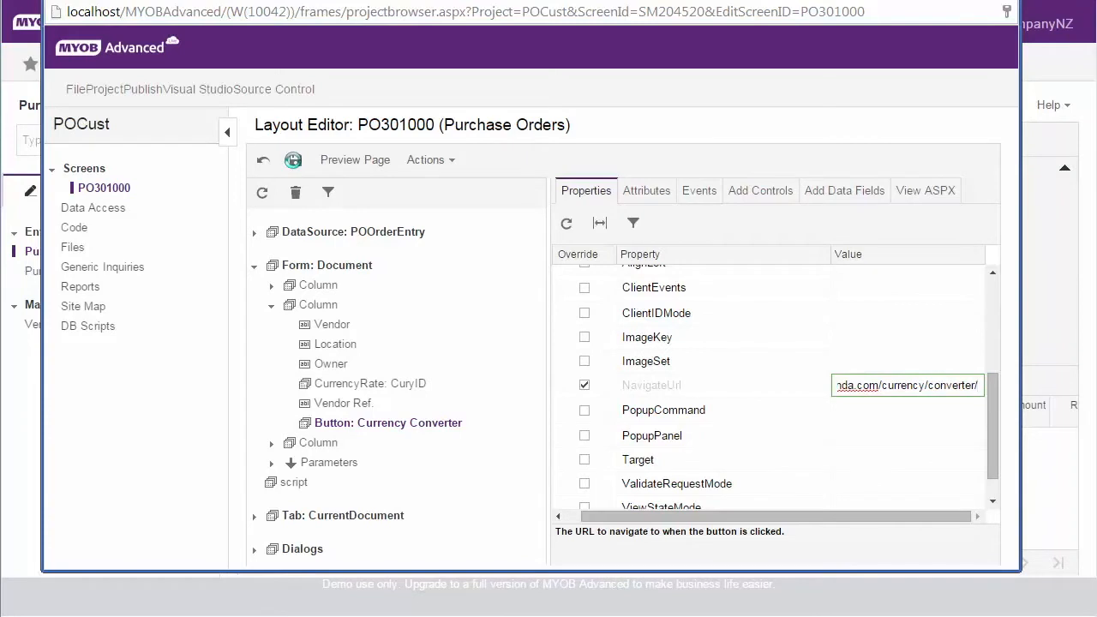
Publish the POCust project, close its window and test the Currency Converter button on the purchase order form.
left_click(137, 90)
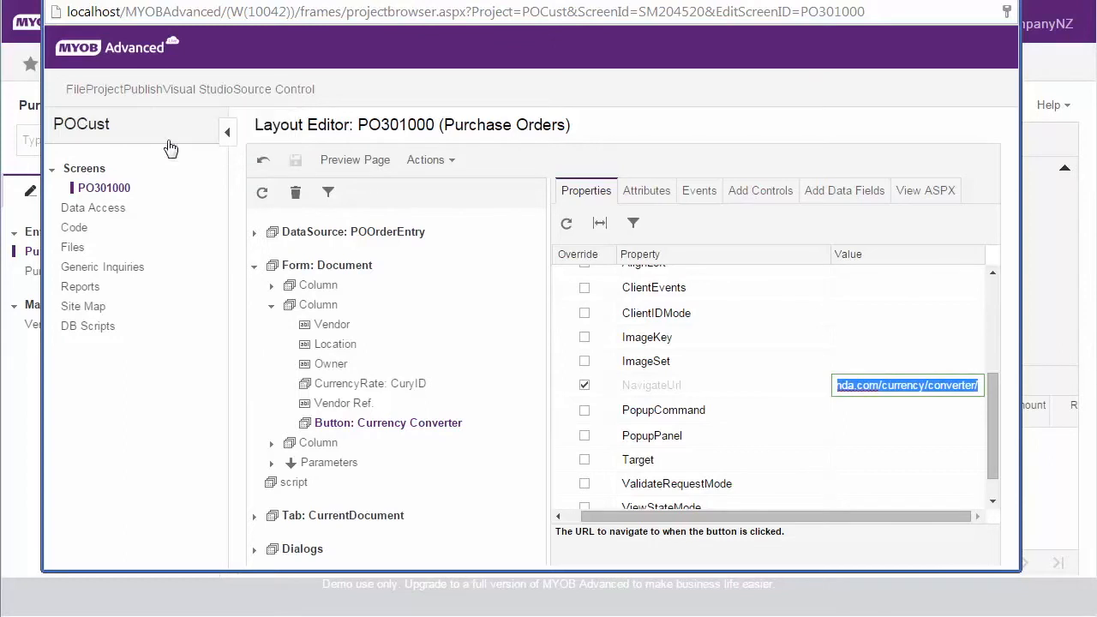
left_click(169, 144)
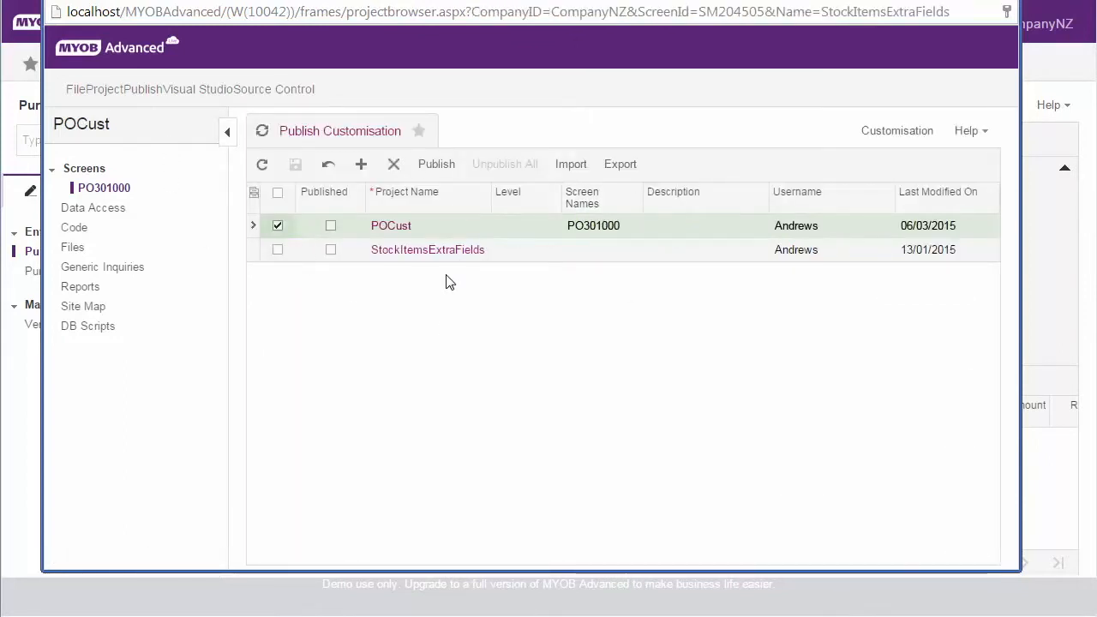
left_click(437, 166)
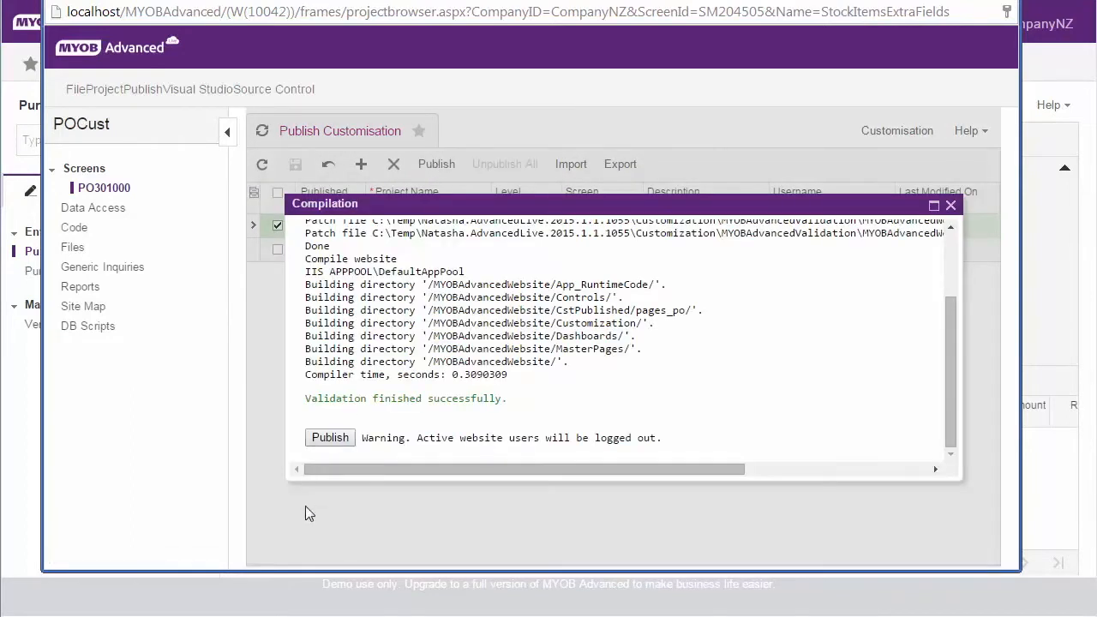
left_click(334, 437)
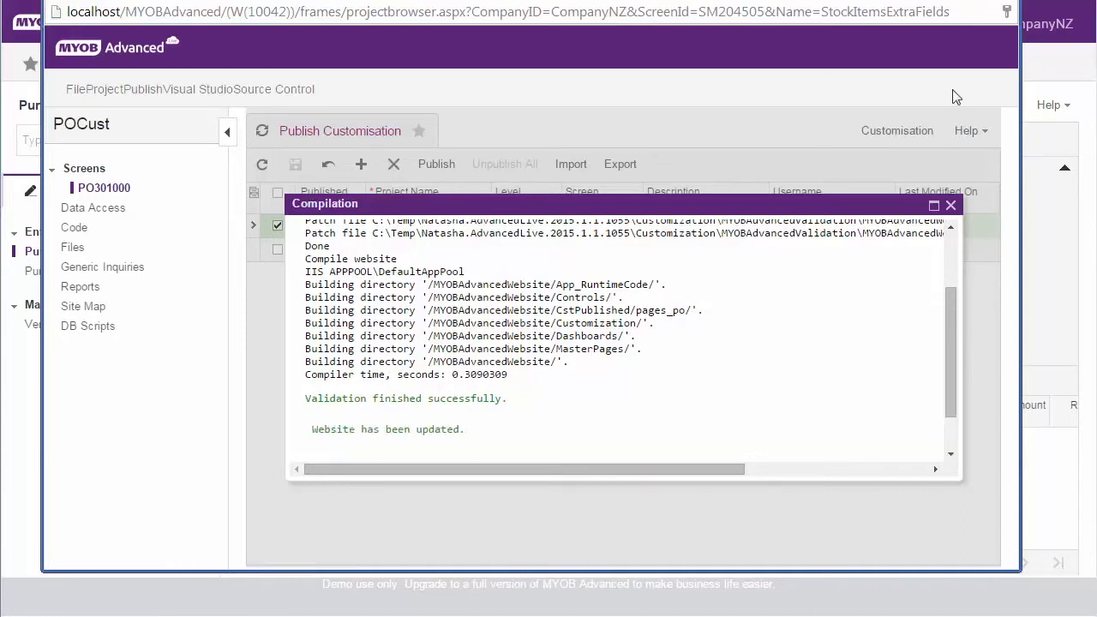
left_click(989, 1)
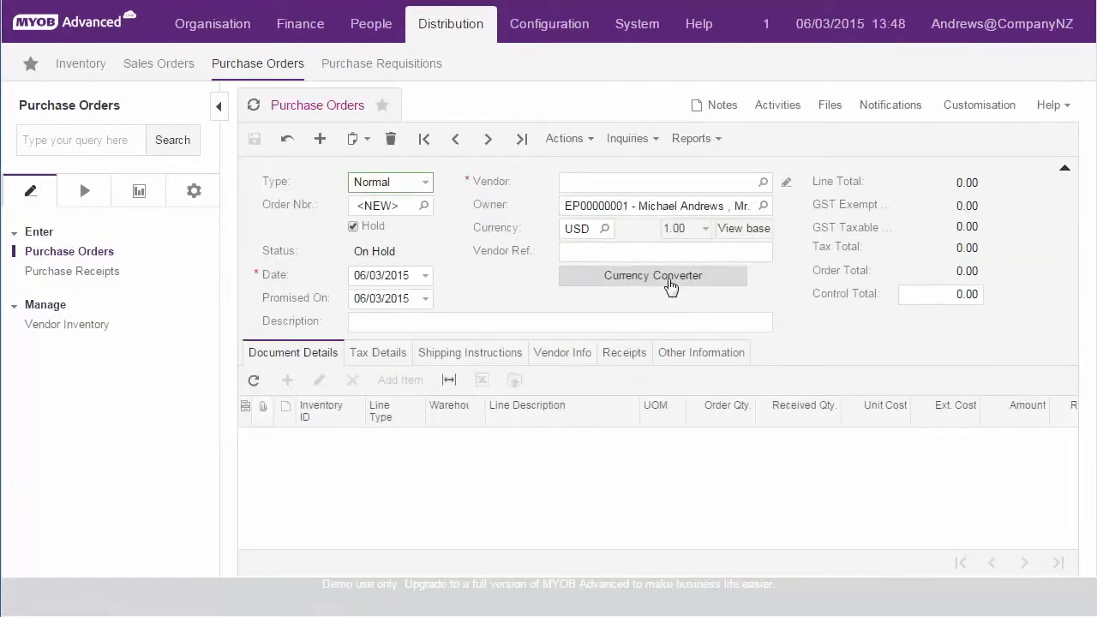
left_click(649, 276)
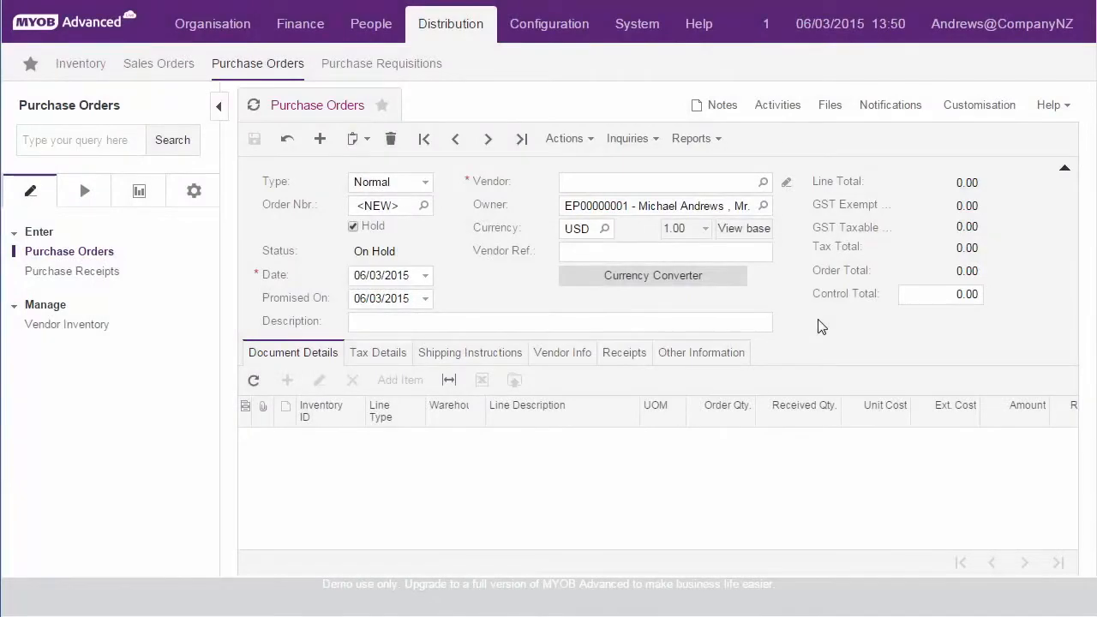
Inspect the tab area of the Purchase Orders screen and open it for customization in the Layout Editor.
left_click(965, 109)
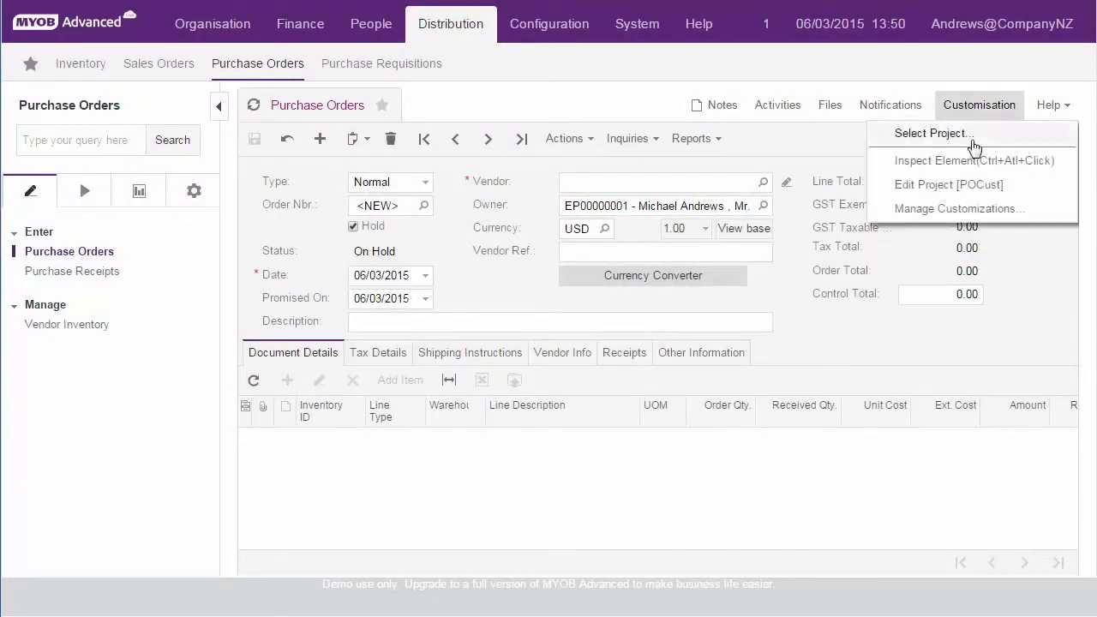
left_click(966, 163)
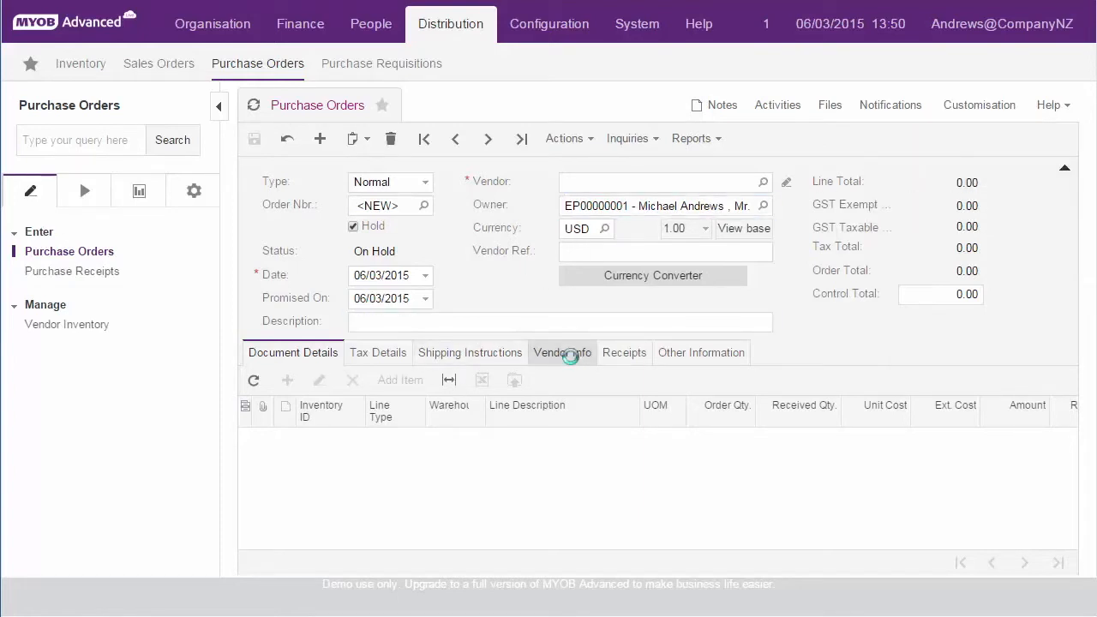
left_click(574, 362)
left_click(622, 383)
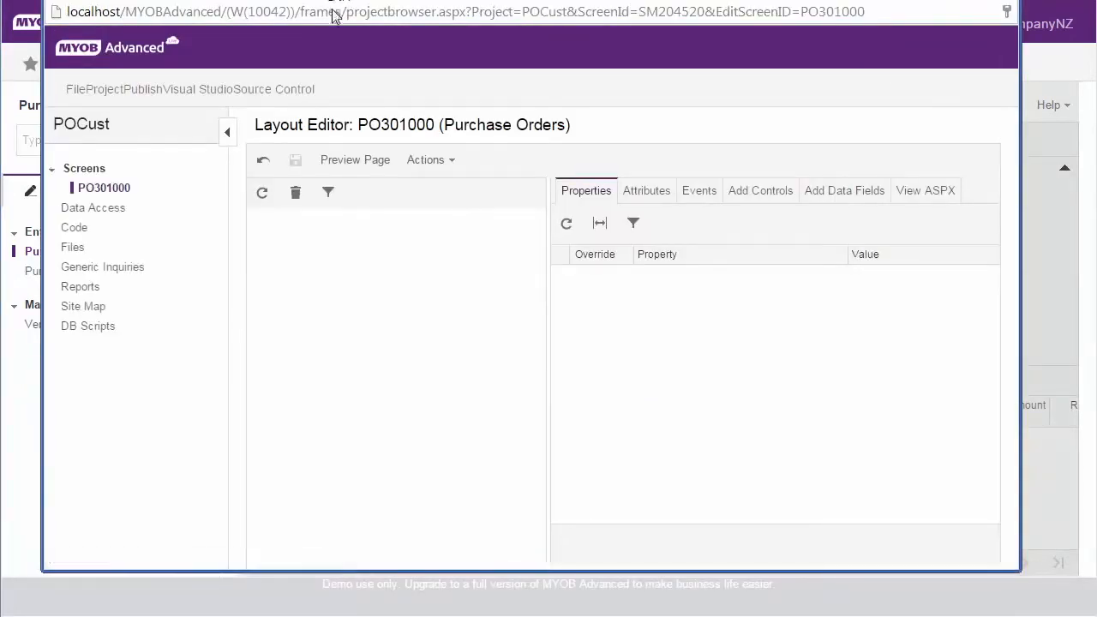
left_click_drag(334, 1, 334, 34)
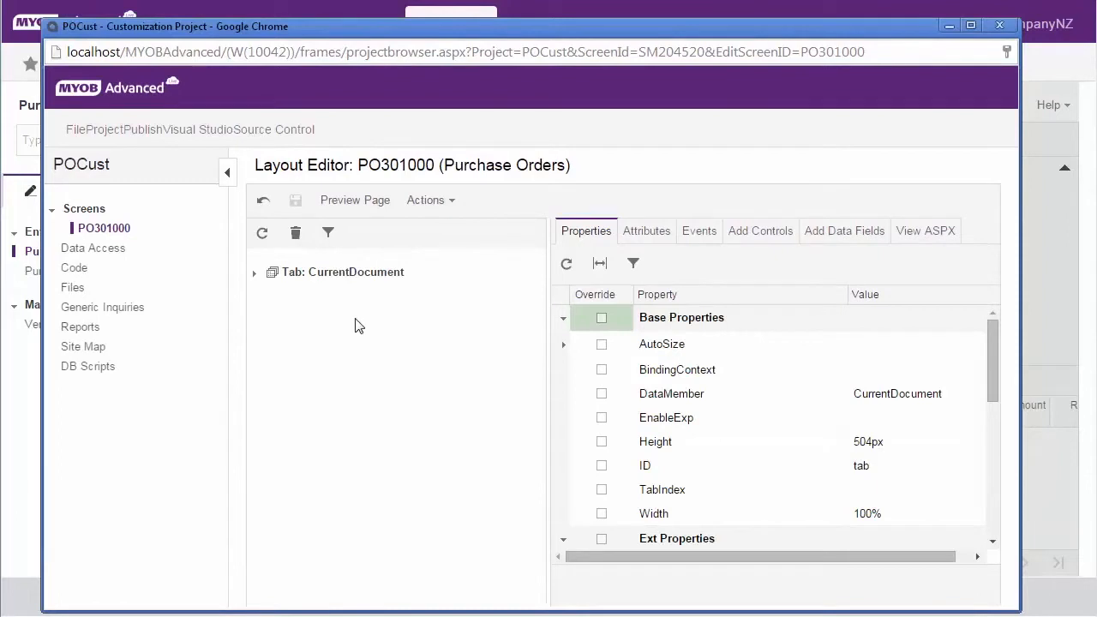
Add a Tab Item between Tax Details and Shipping Instructions in the CurrentDocument tab and save the layout.
left_click(254, 273)
left_click(759, 232)
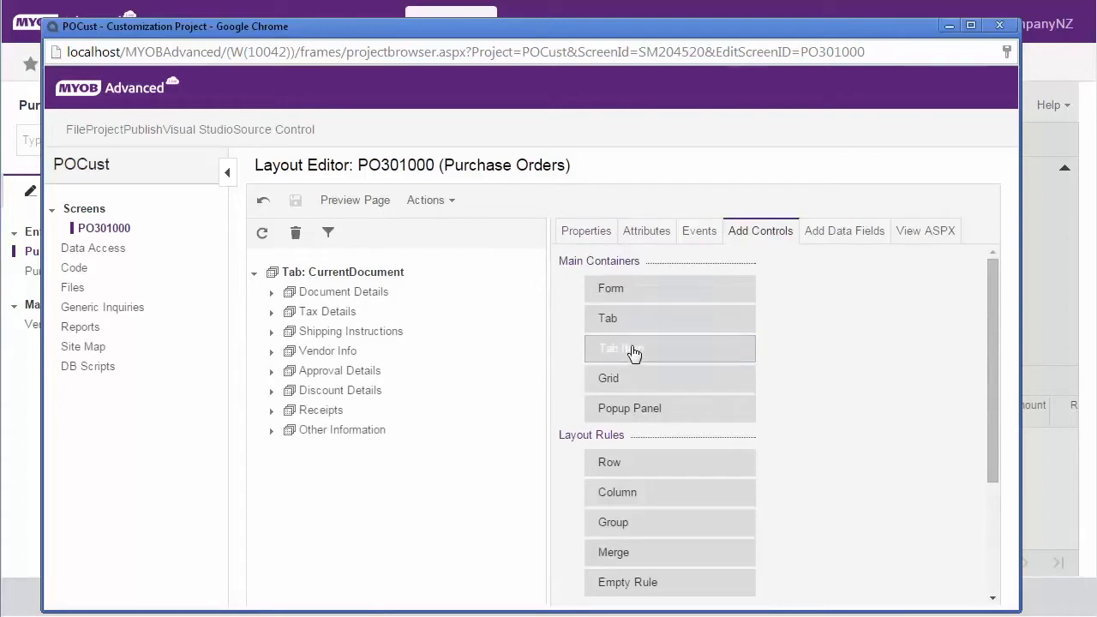
left_click_drag(632, 352, 373, 333)
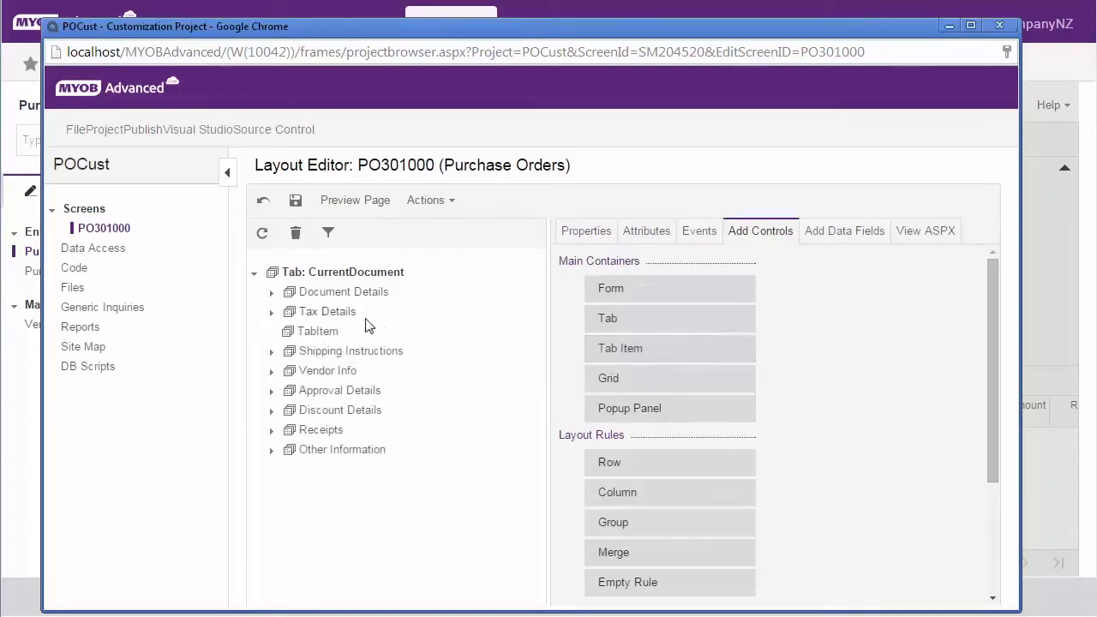
left_click(293, 206)
Set the new tab item's Text property to Shipping Status and save the layout.
left_click(314, 333)
left_click(598, 235)
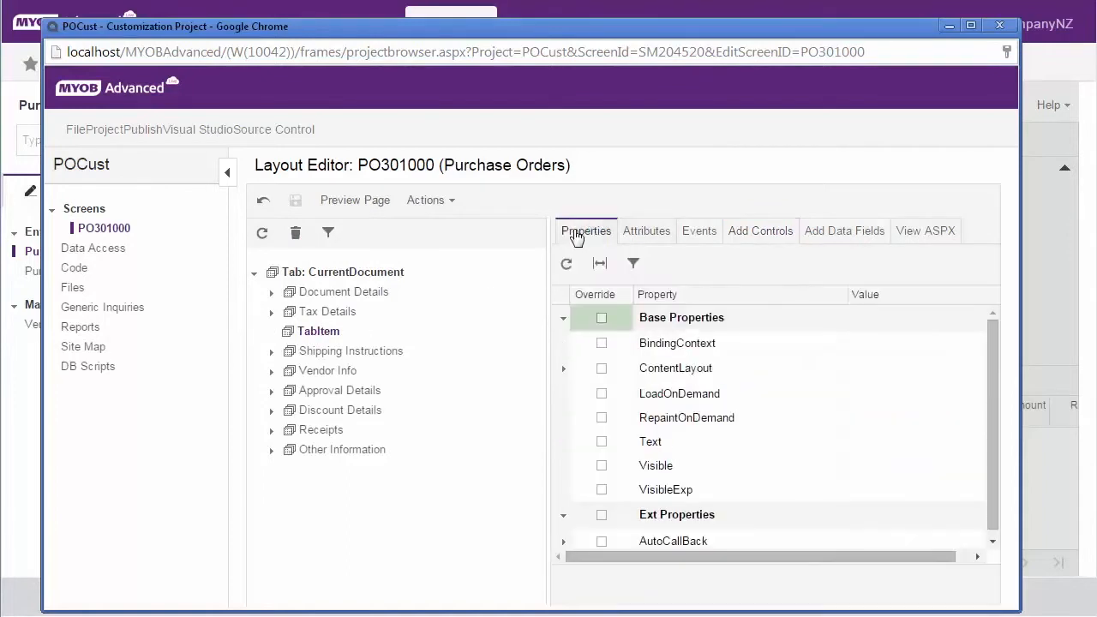
left_click(805, 442)
left_click(871, 441)
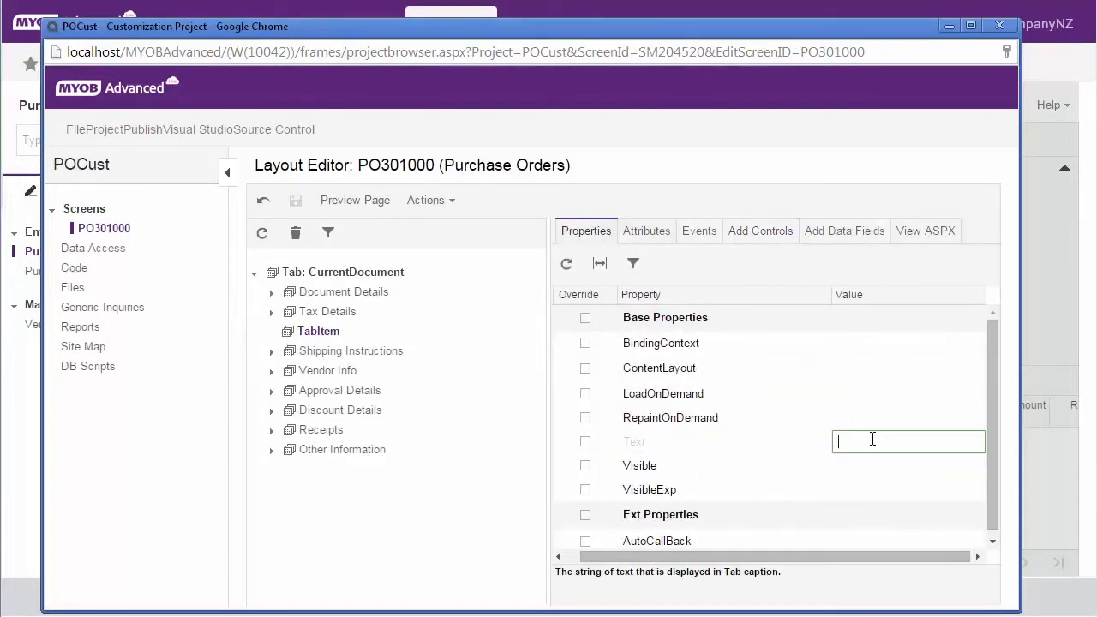
type("Shipp")
type("g Status")
left_click(296, 200)
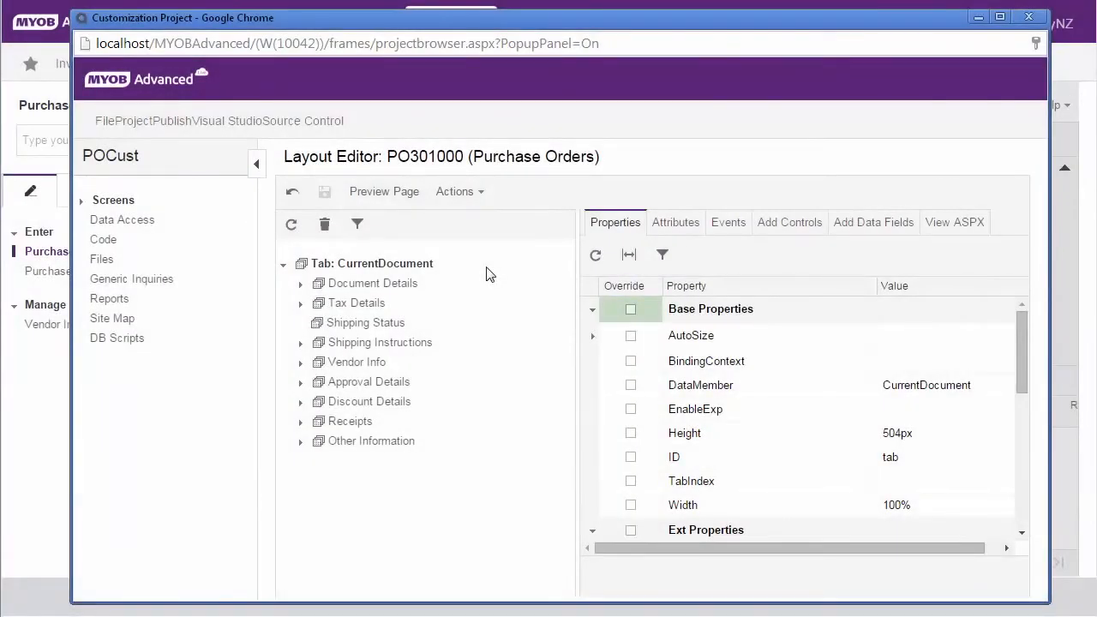
Create a custom DBTableColumn field UsrShpStatus for the Shipping Status tab with display name Shpping Status, data type string and length 2.
left_click(368, 325)
left_click(856, 223)
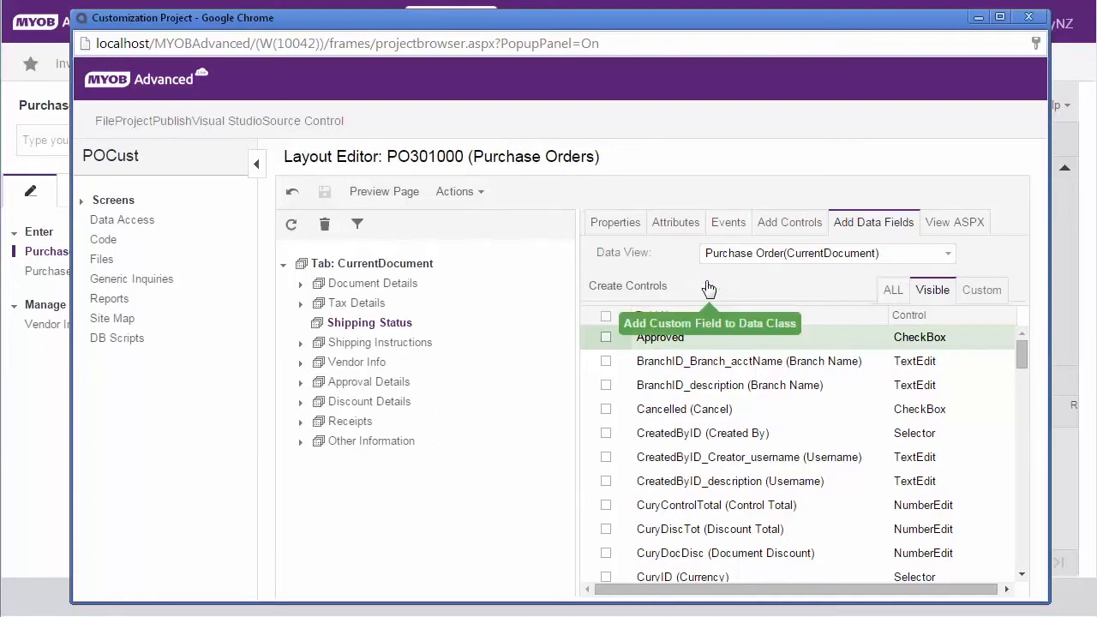
left_click(707, 287)
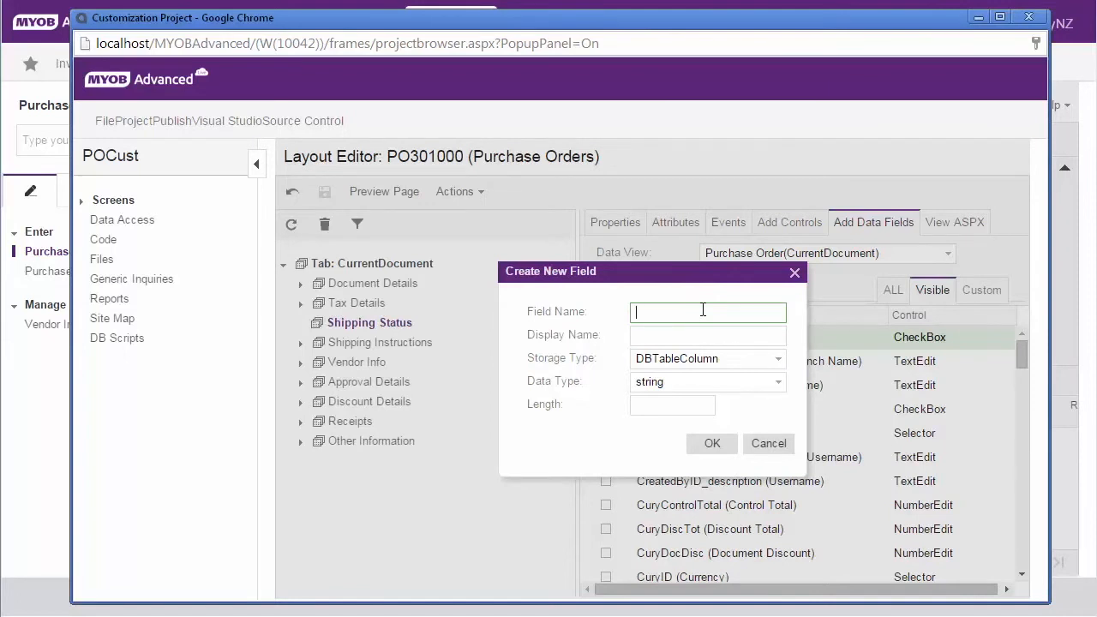
type("ShpStatus")
left_click(656, 336)
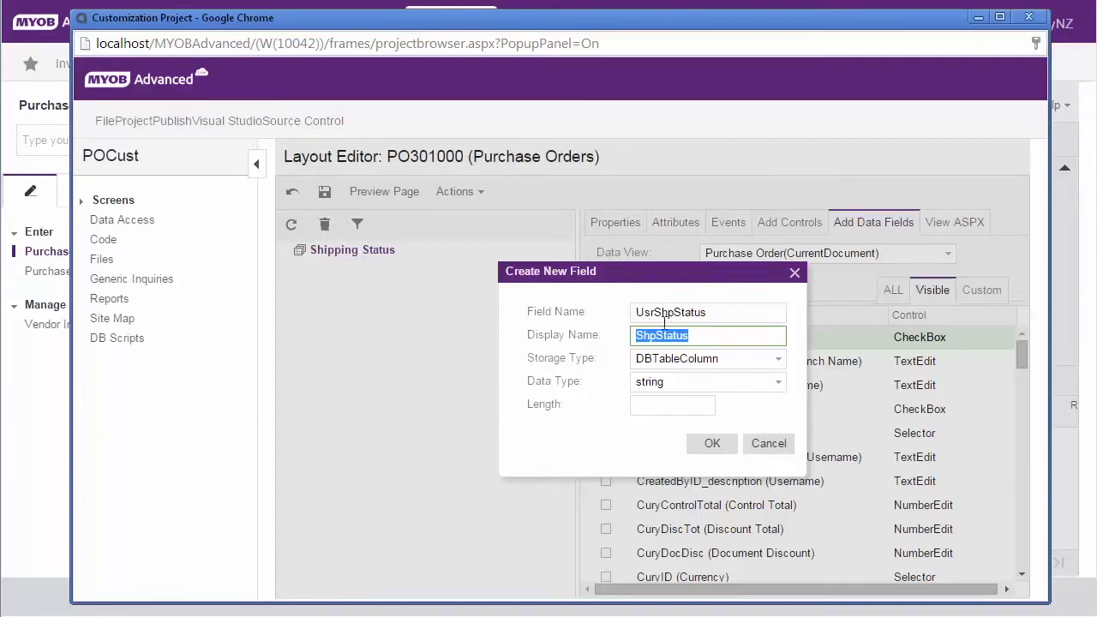
left_click(657, 336)
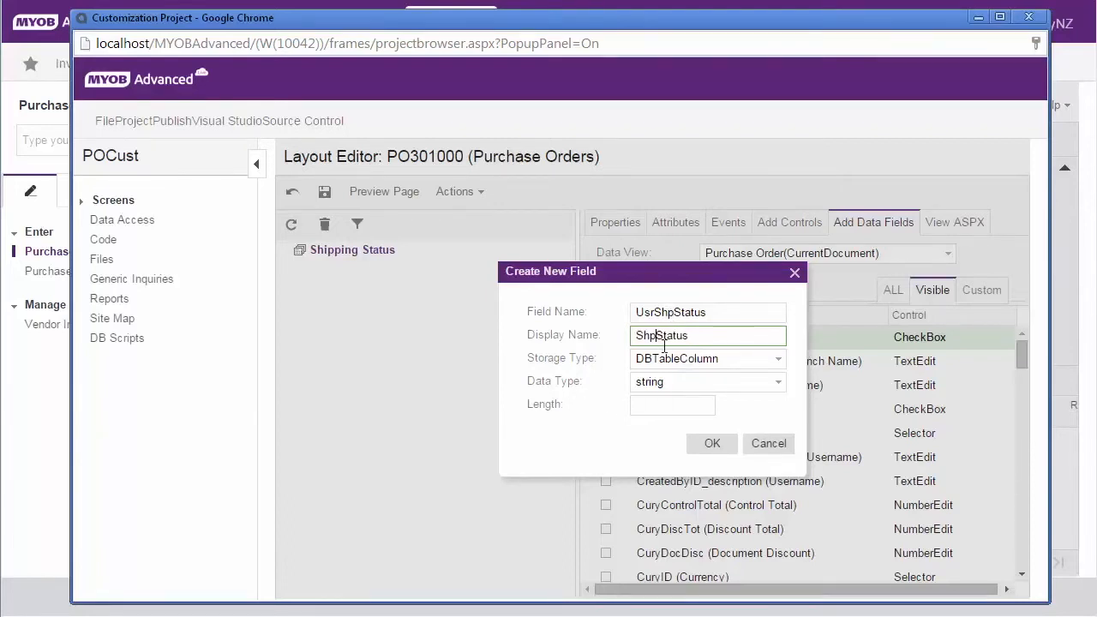
type("ping")
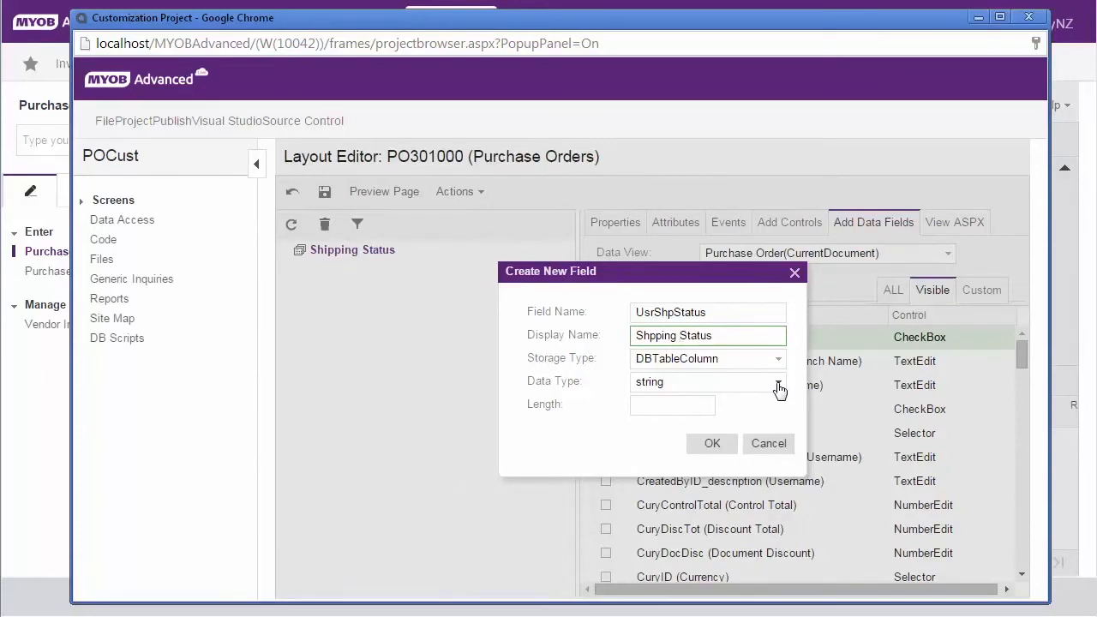
left_click(677, 409)
type("2")
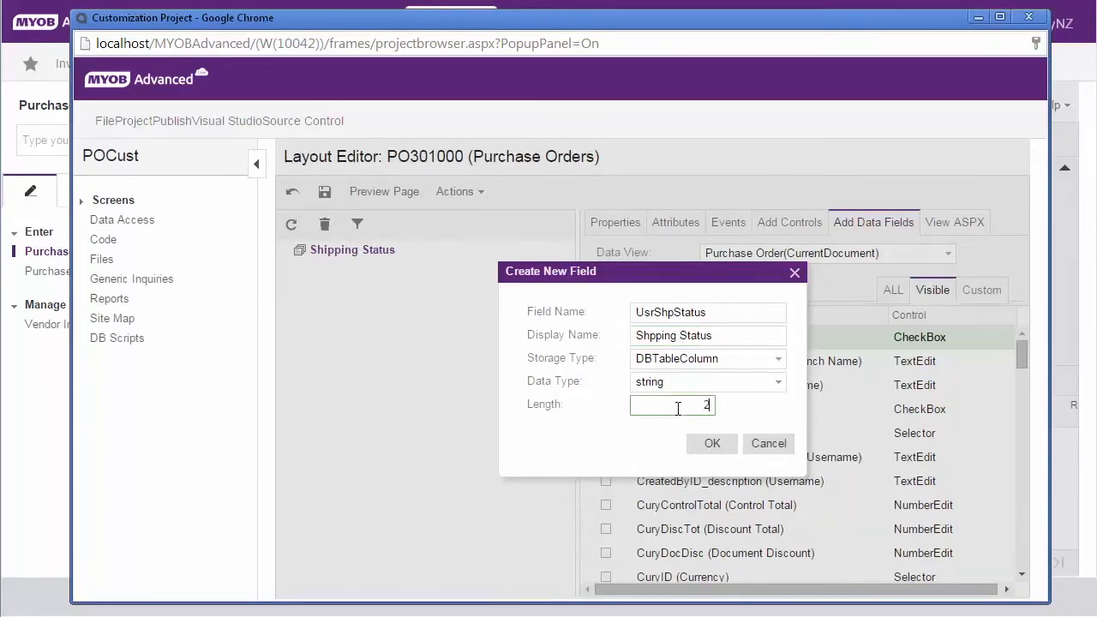
left_click(706, 446)
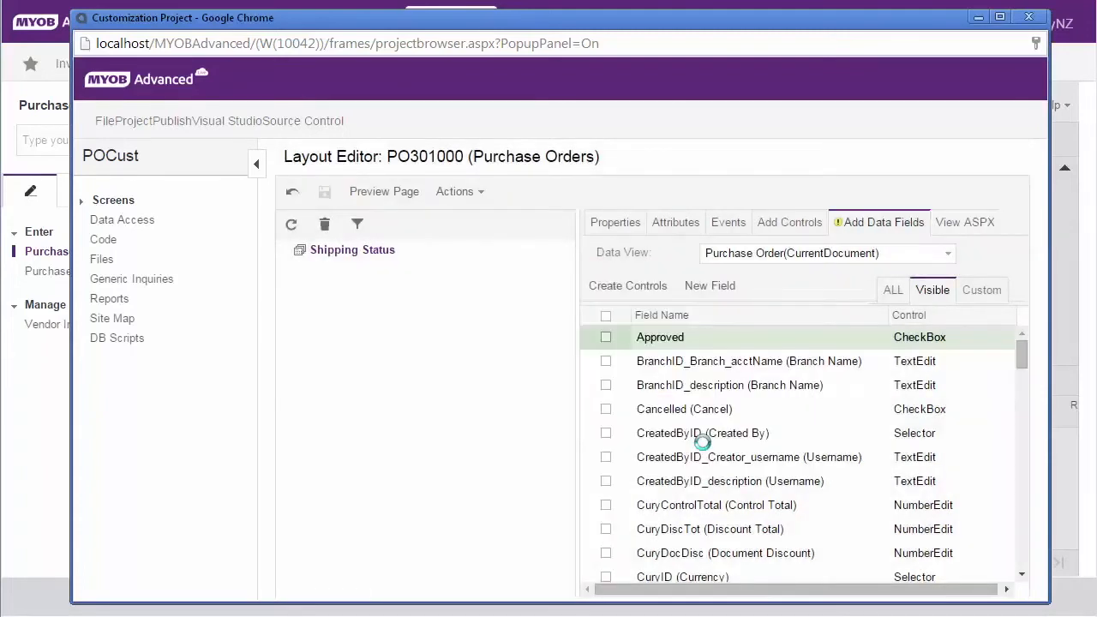
Create a custom field EstArrivalDate with display name Estimated Arrival and data type datetime.
left_click(991, 294)
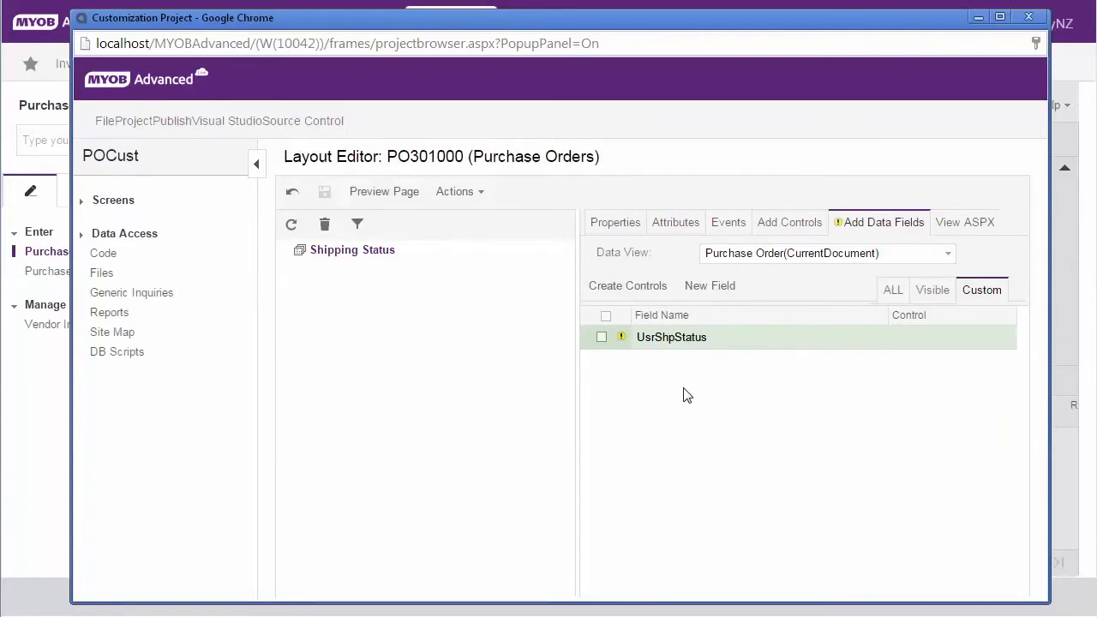
left_click(717, 288)
type("Est")
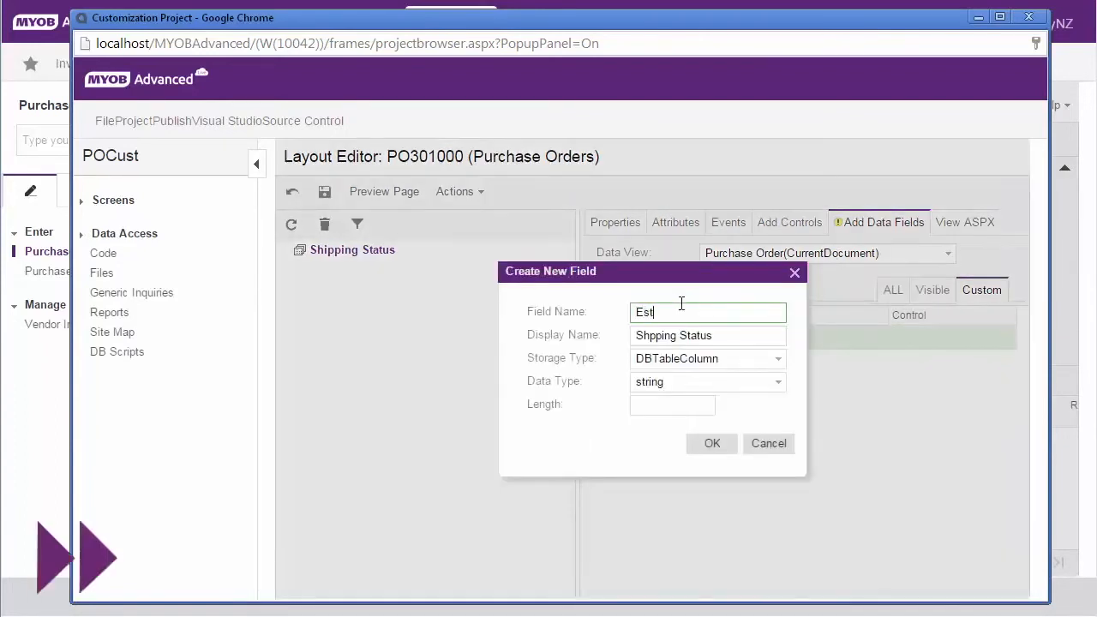
type("AmivalDate")
key("Tab")
type("Estimated Arrival")
left_click(703, 382)
left_click(668, 469)
left_click(713, 420)
Create a custom datetime field LeavingPortDate with display name Leaving Port.
left_click(710, 284)
type("LeavingPortDate")
key("Tab")
type("Leaving Port")
left_click(713, 431)
Create a custom field VesselVoyage with display name VesselVoyage, data type string and length 30.
left_click(711, 285)
type("VesselVoyage")
key("Tab")
type("VesselVoyage")
left_click(778, 392)
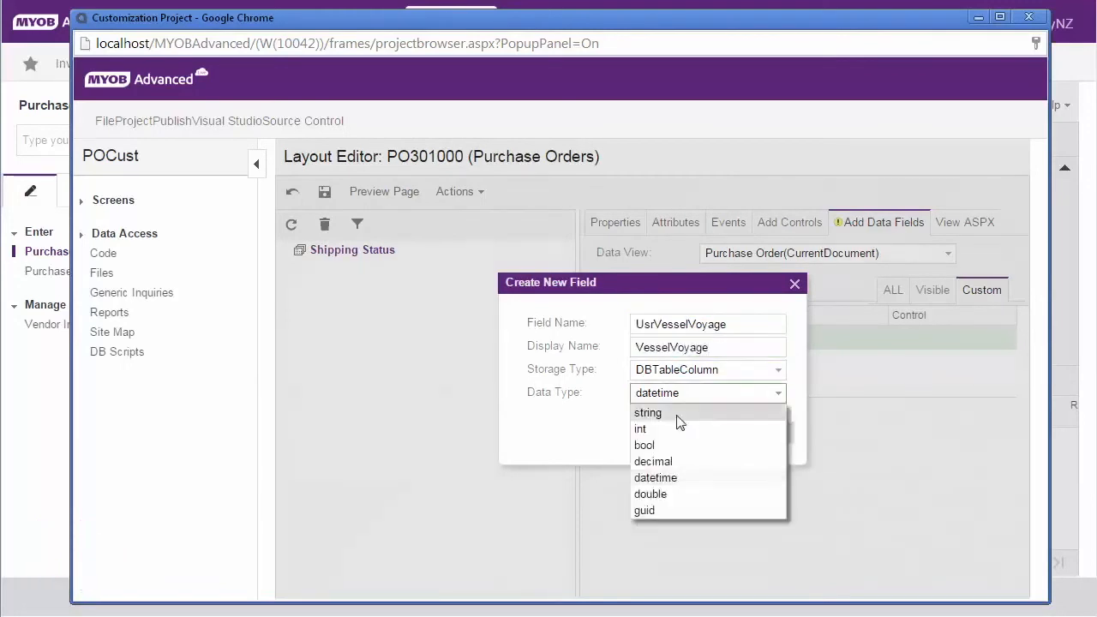
left_click(677, 409)
left_click(686, 418)
type("30")
left_click(710, 455)
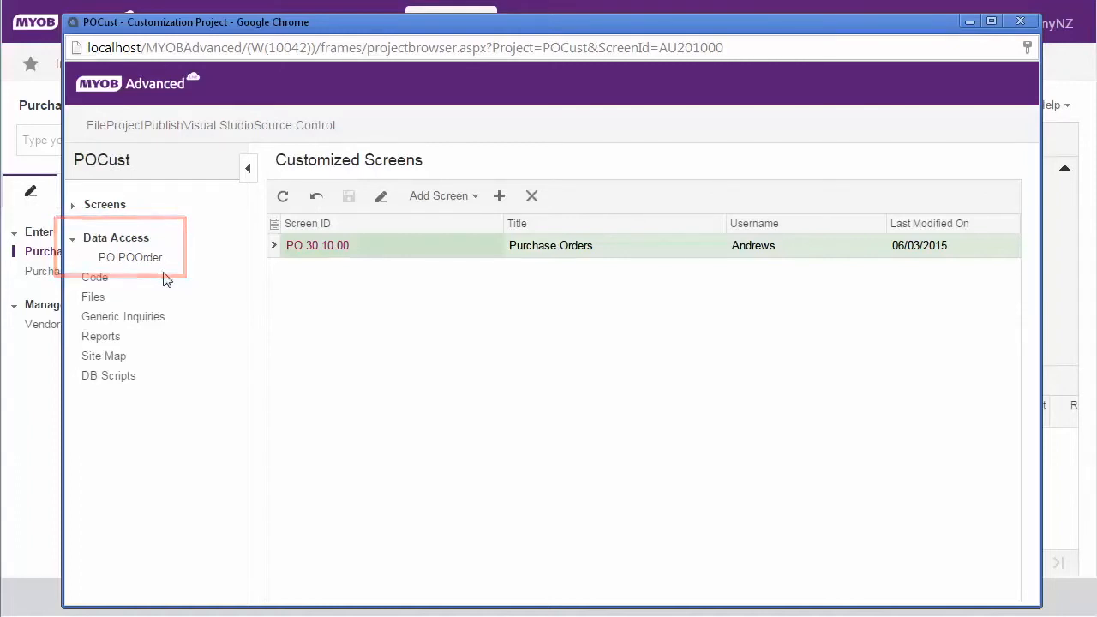
In PO.POOrder, give UsrShpStatus a PXStringList (N New, P Prepared, I Processed, F Partially Processed) and PXDefault("N"), and save.
left_click(120, 259)
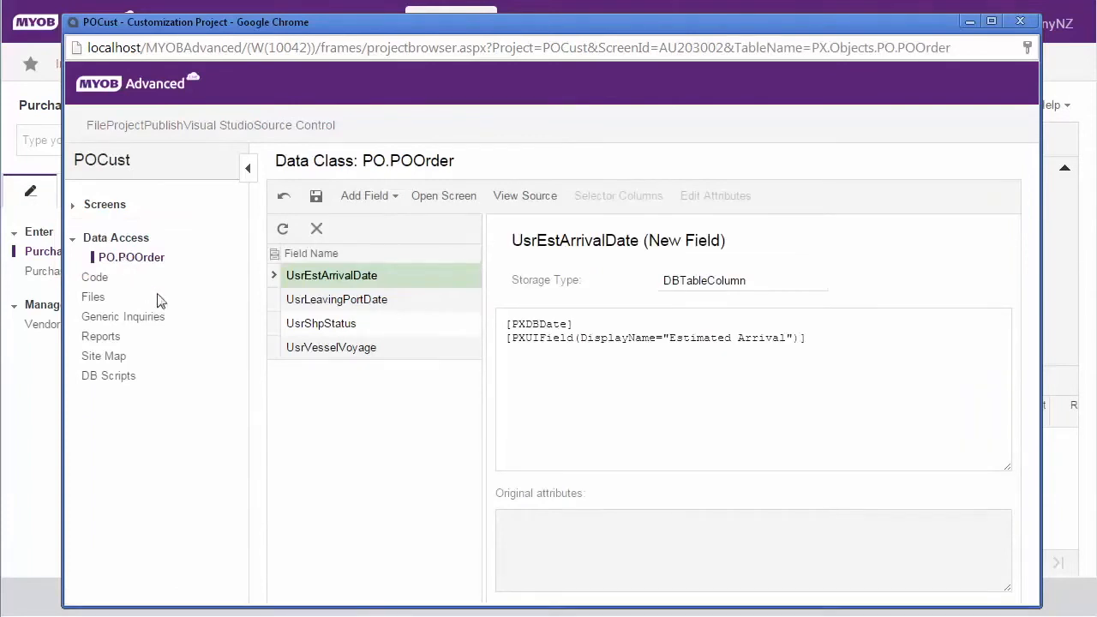
left_click(347, 330)
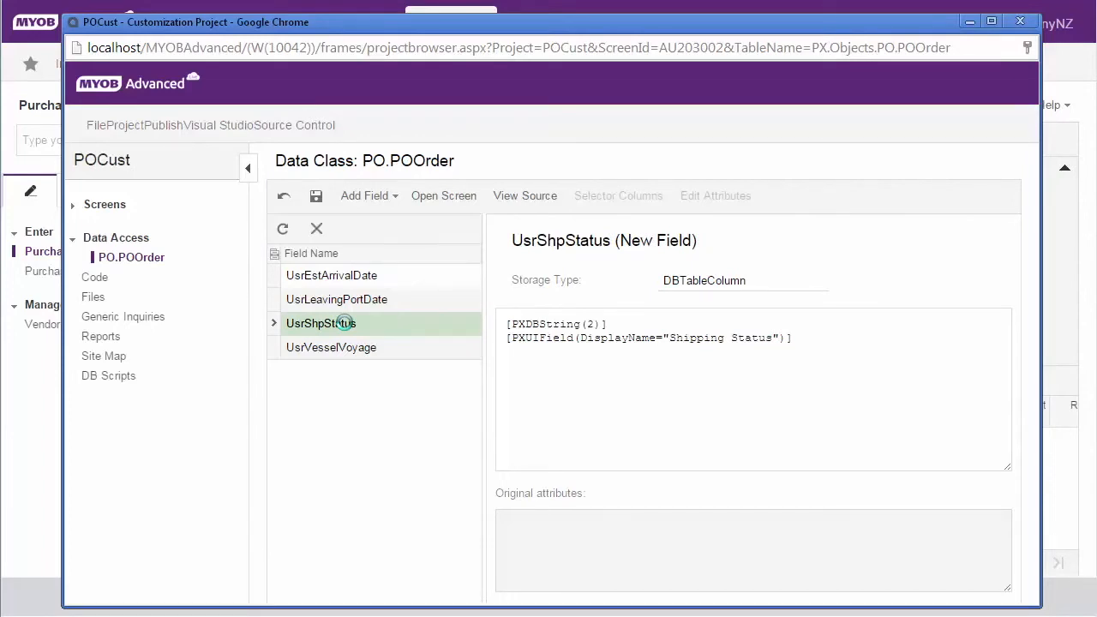
left_click(830, 344)
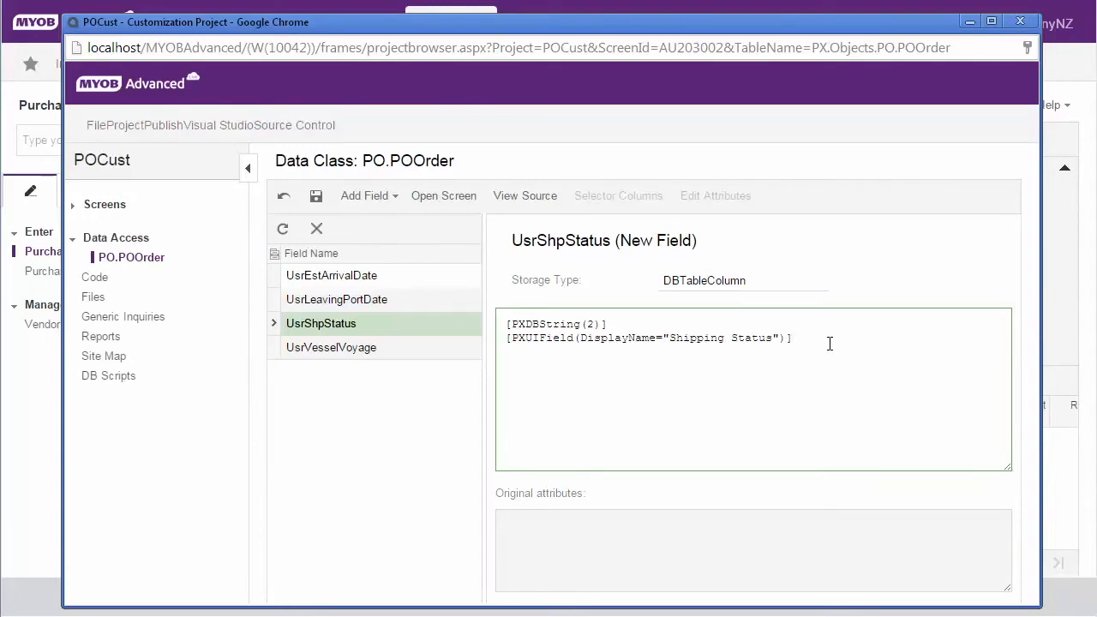
type("[PXStringList(     new[] { \"N\", \"P\", \"I\", \"F\" },     new[] { \"New\", \"Prepared\", \"Processed\", \"Partially Processed\" } )] [PXDefault(\"N\")]")
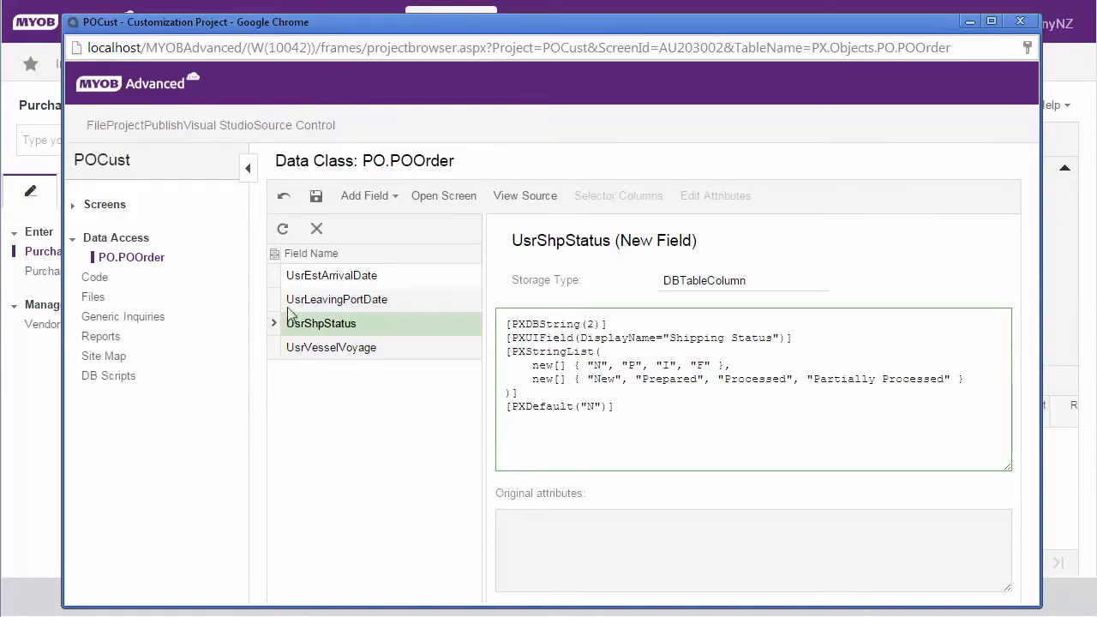
left_click(316, 199)
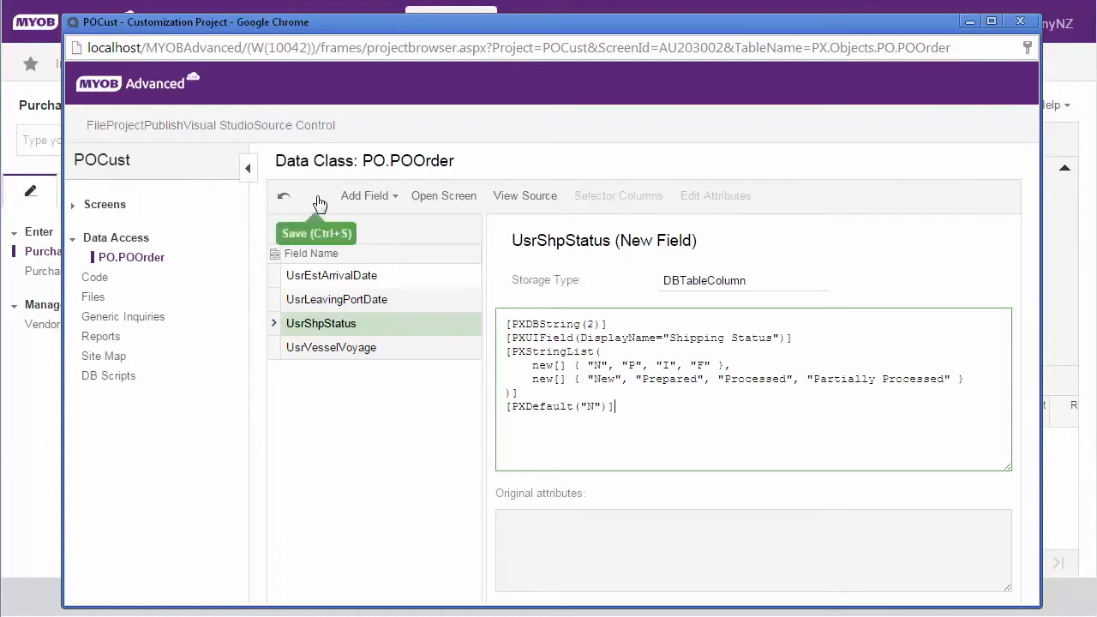
In the PO301000 layout, select the Shipping Status tab and set the control type of its custom field UsrShpStatus to ComboBox.
left_click(73, 208)
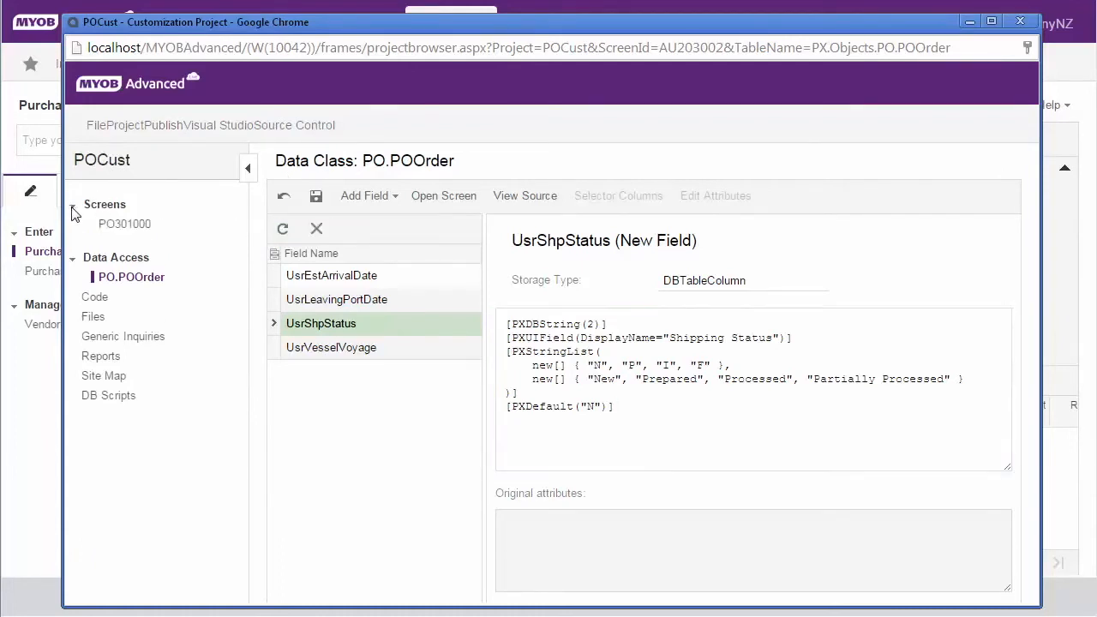
left_click(122, 225)
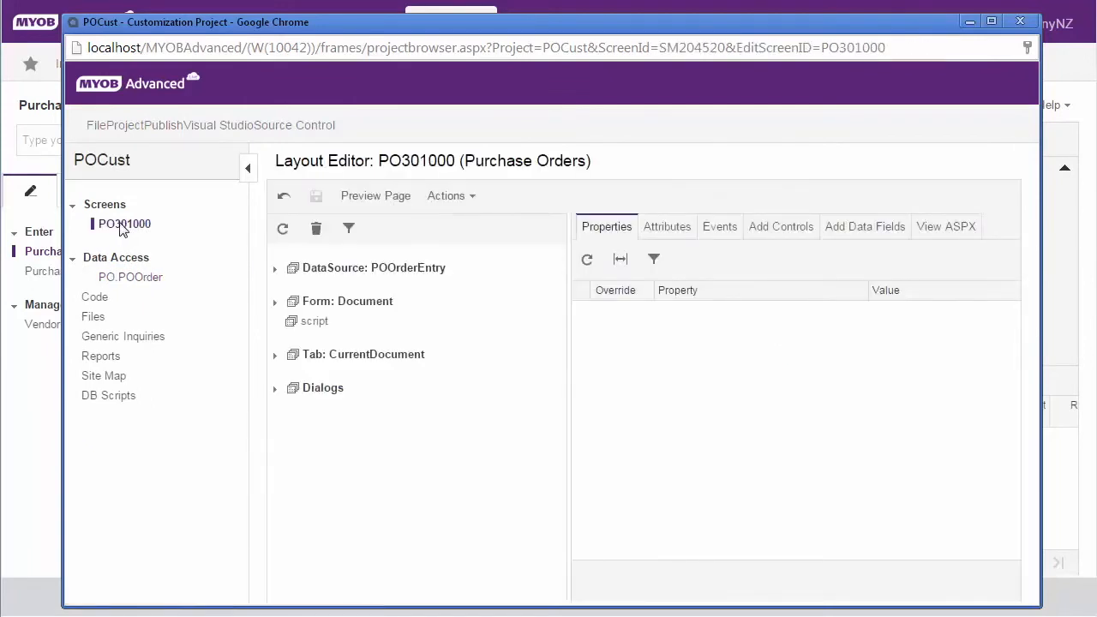
left_click(275, 355)
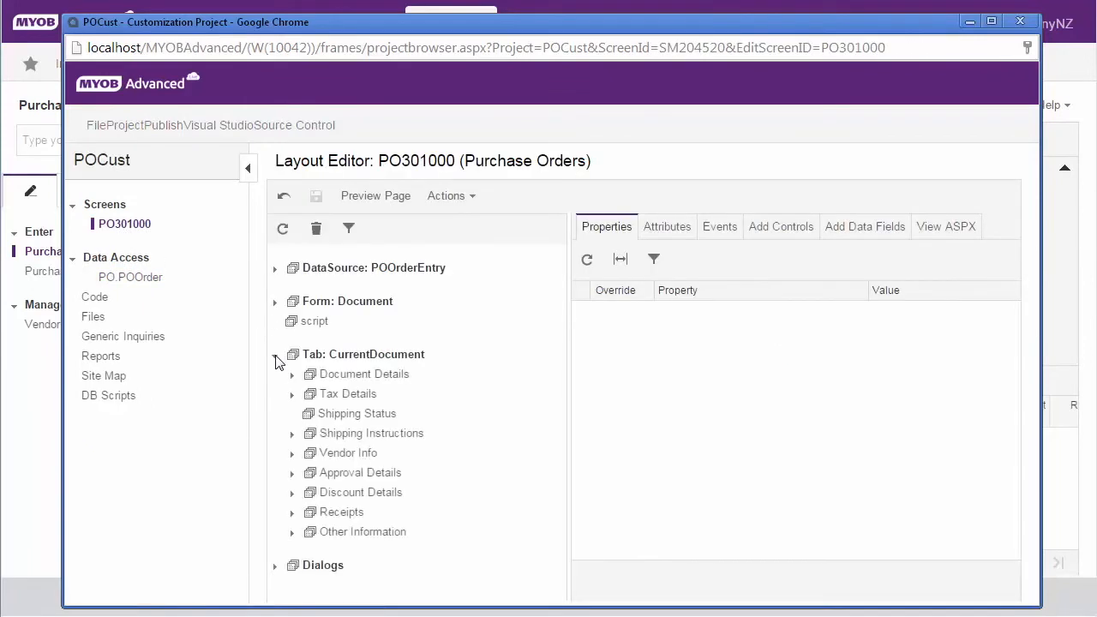
left_click(343, 414)
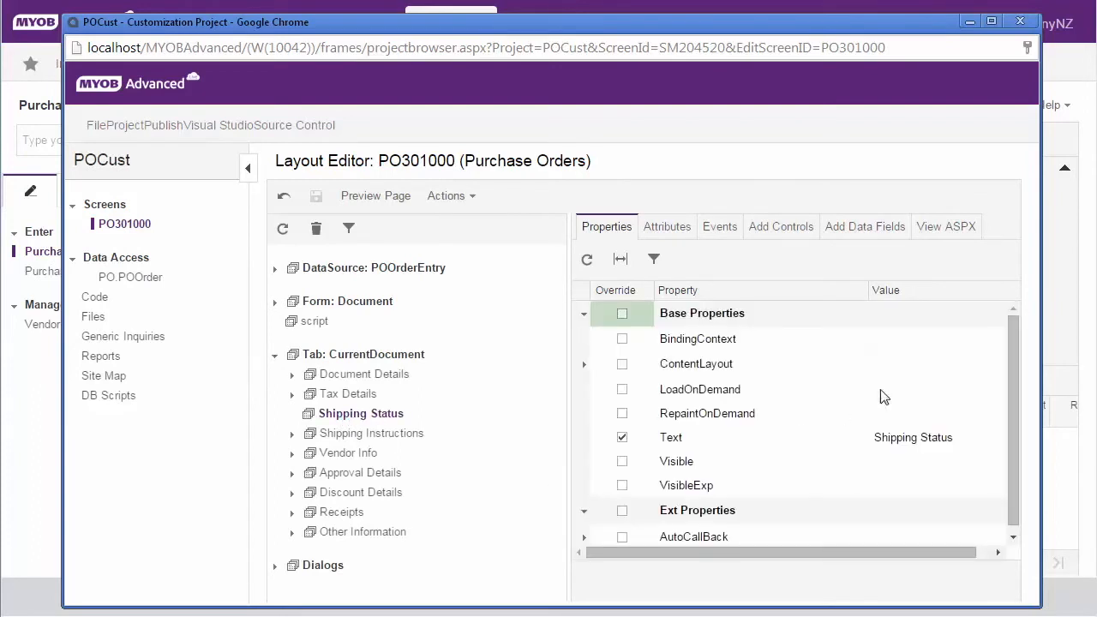
left_click(868, 229)
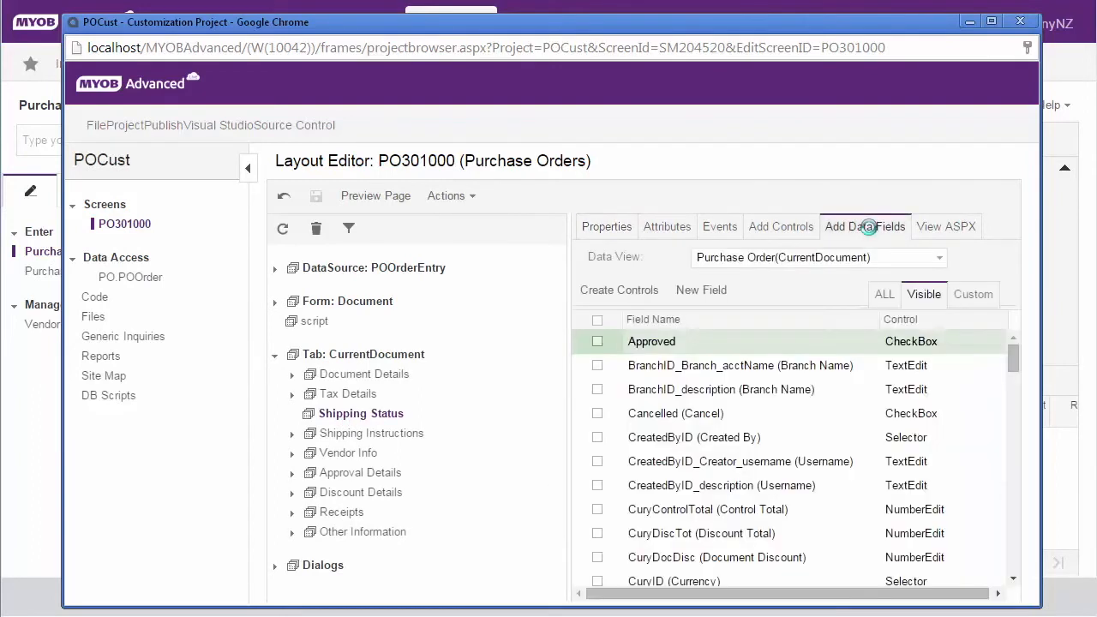
left_click(975, 297)
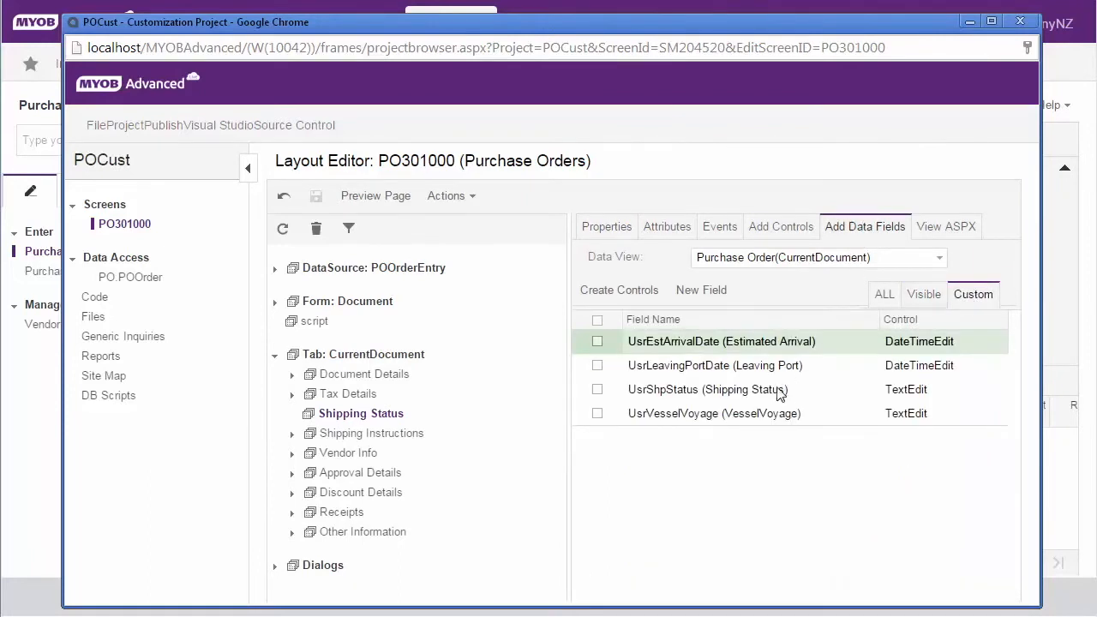
left_click(711, 393)
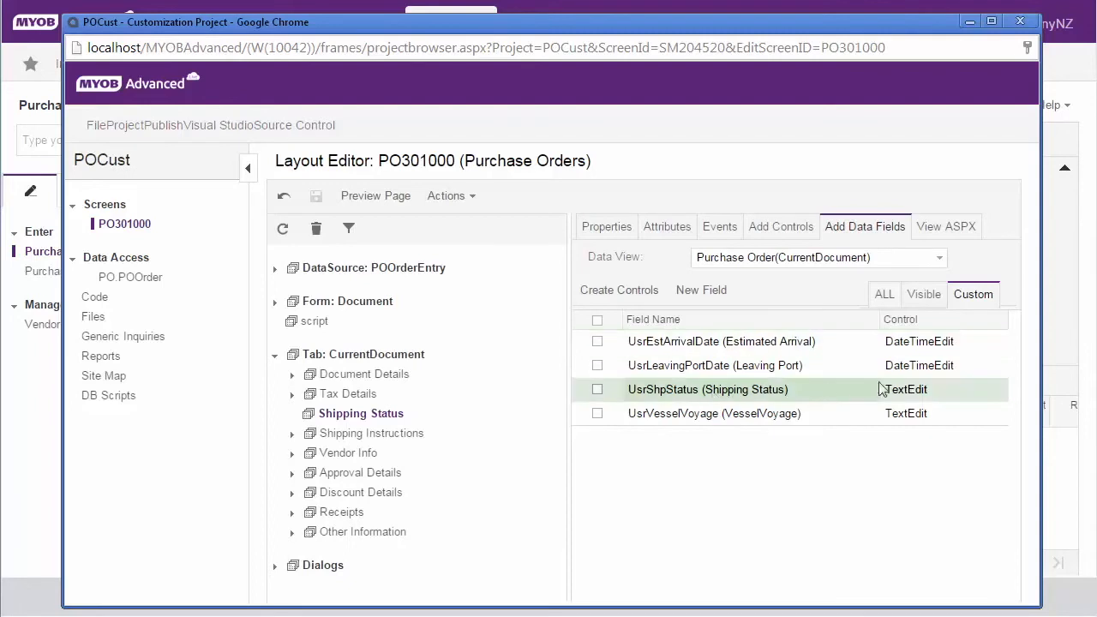
left_click(976, 391)
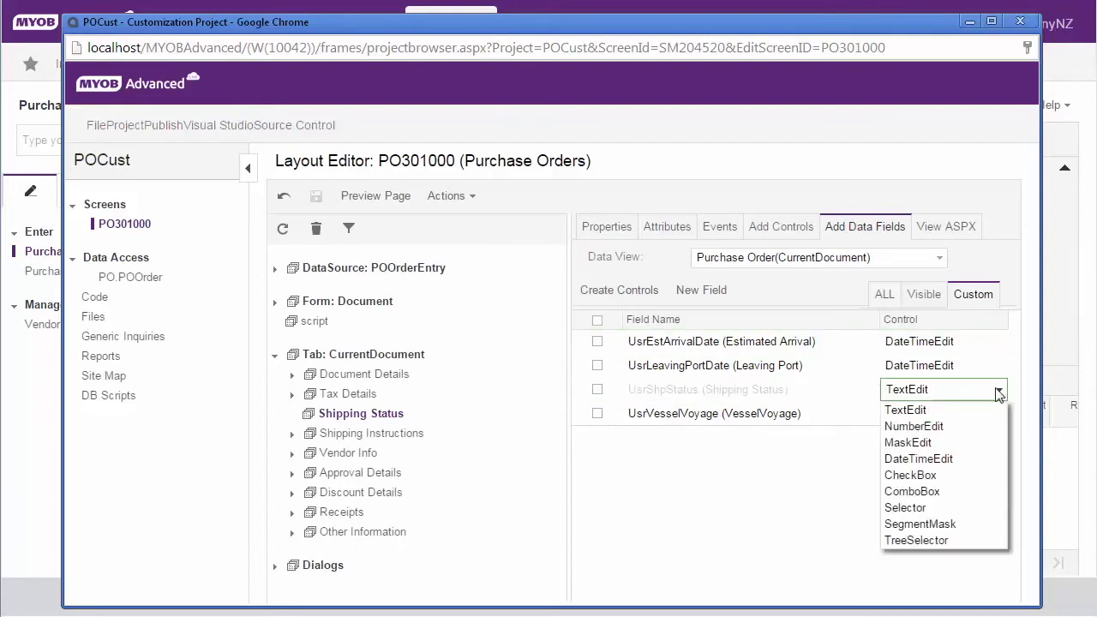
left_click(913, 493)
Create controls for all four custom fields in the Shipping Status tab and move the Shipping Status field above Estimated Arrival.
left_click(598, 342)
left_click(598, 366)
left_click(598, 390)
left_click(598, 414)
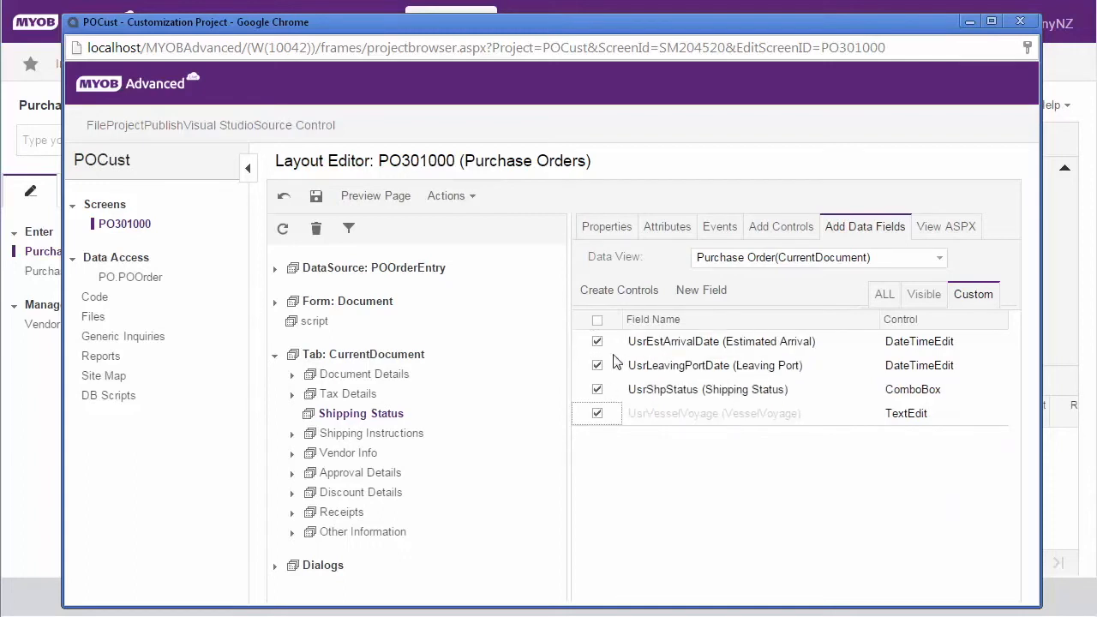
left_click(612, 291)
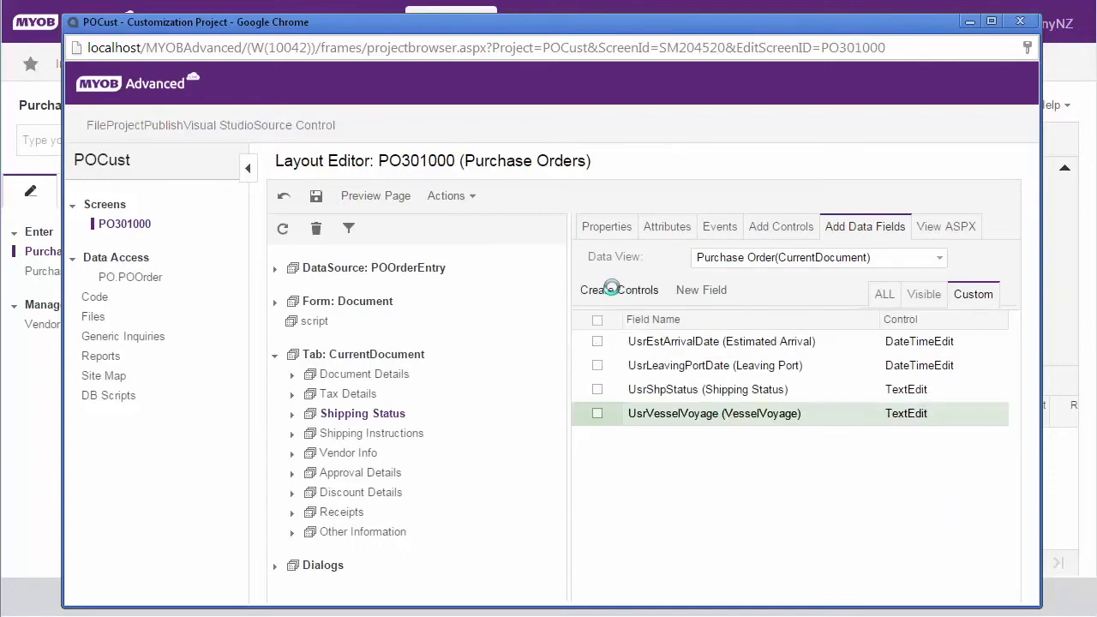
left_click(292, 415)
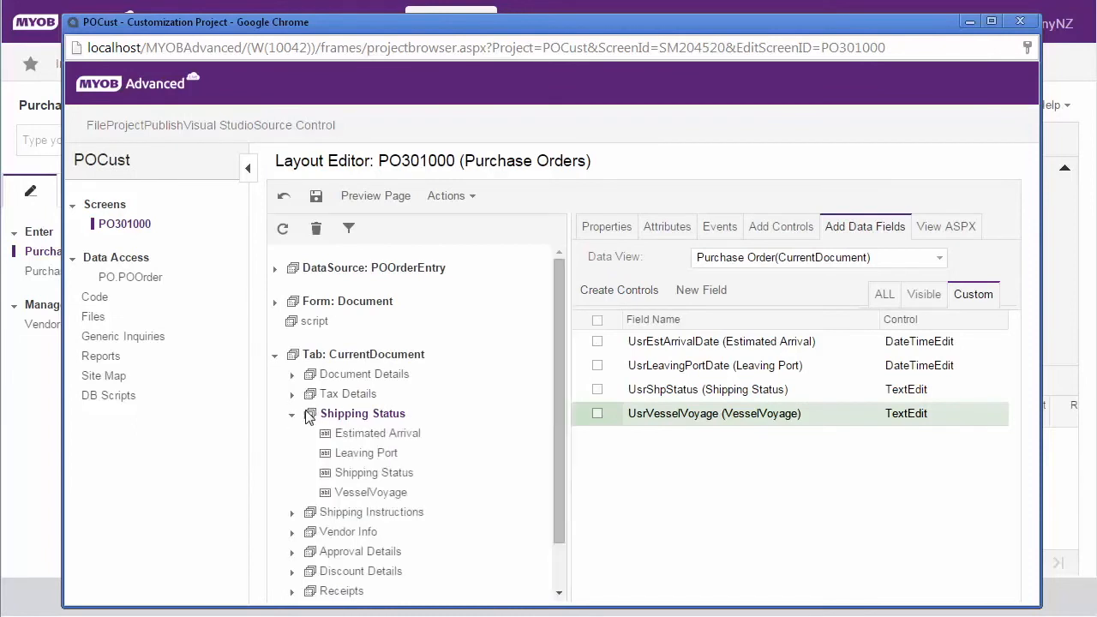
left_click_drag(374, 472, 380, 431)
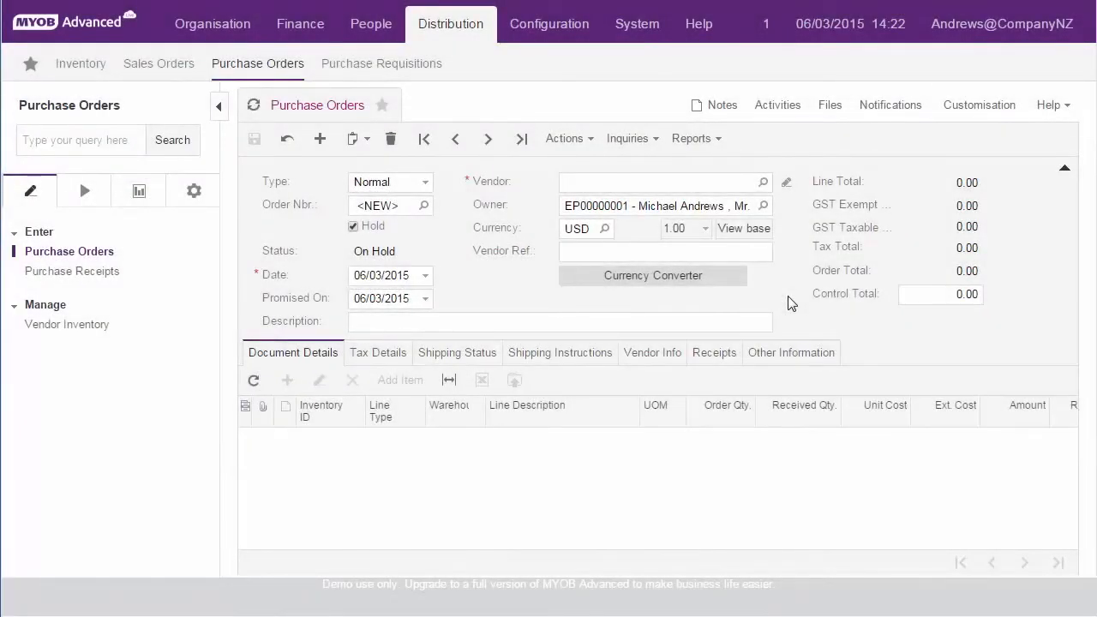
Check the Shipping Status tab on the purchase order form and open its tab area for customization in the Layout Editor.
left_click(471, 353)
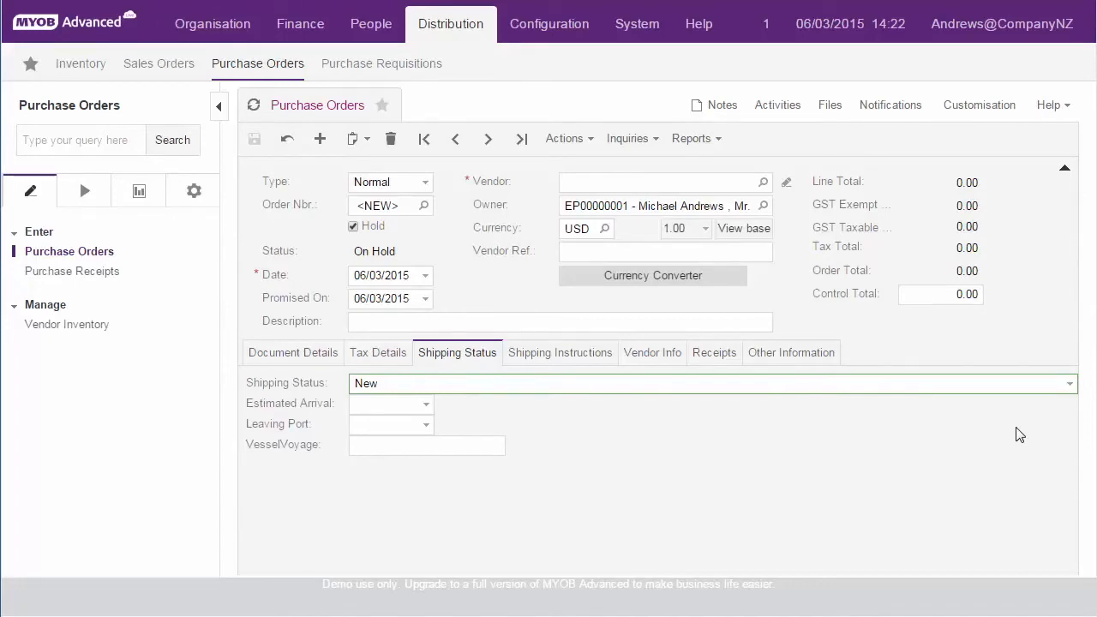
key("ctrl+alt")
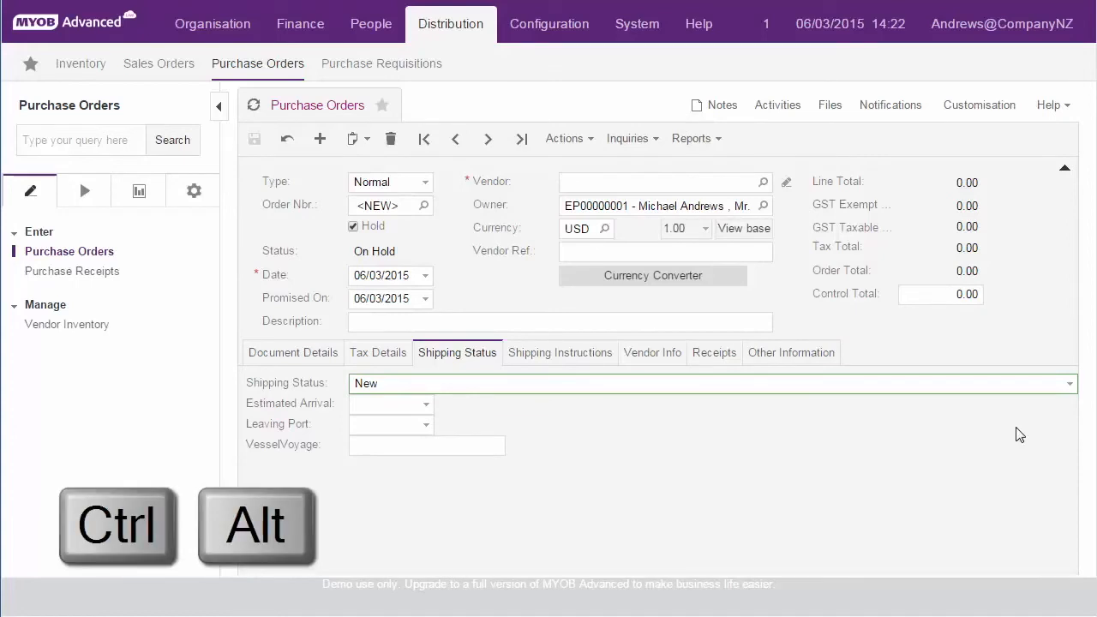
left_click(622, 447, "ctrl+alt")
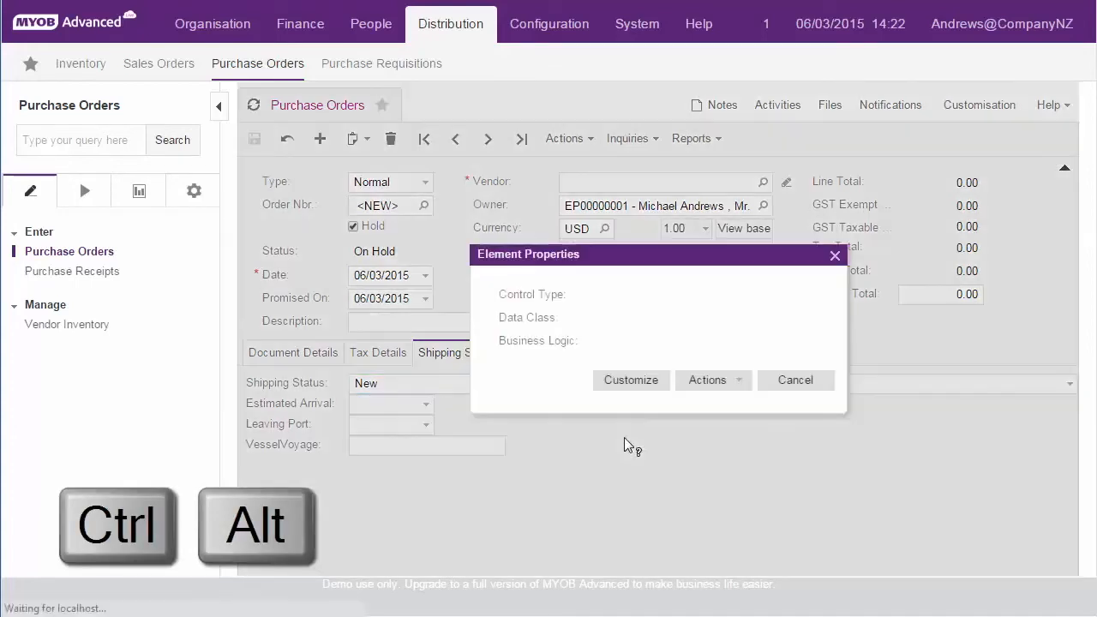
left_click(630, 381)
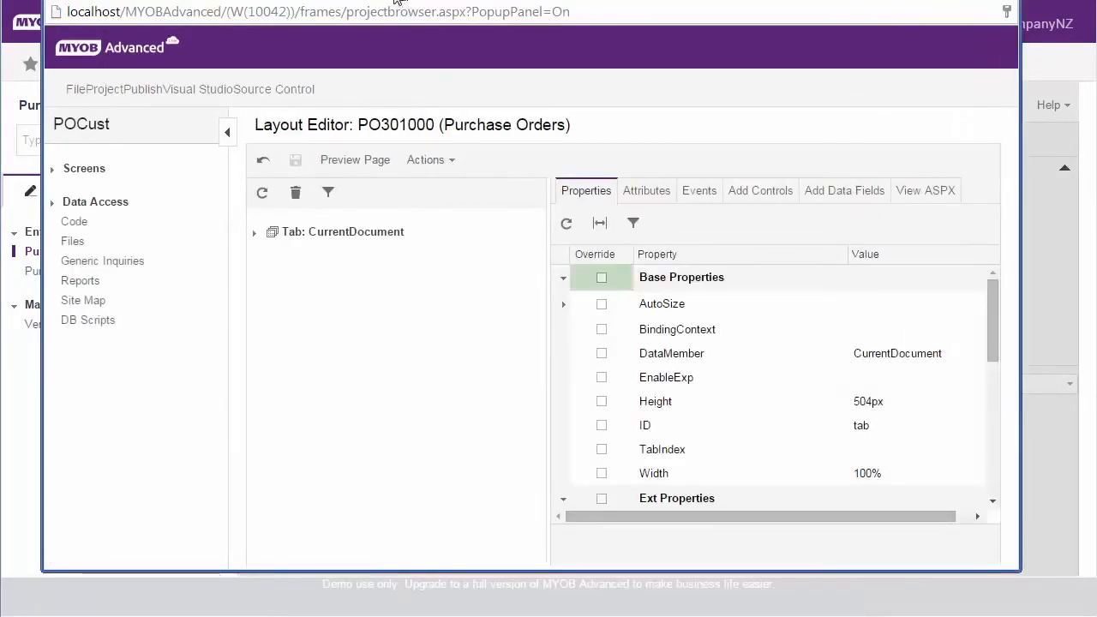
Expand the CurrentDocument tab in the PO301000 layout and add a Column layout rule to its Shipping Status tab item.
left_click_drag(403, 3, 437, 45)
left_click(289, 274)
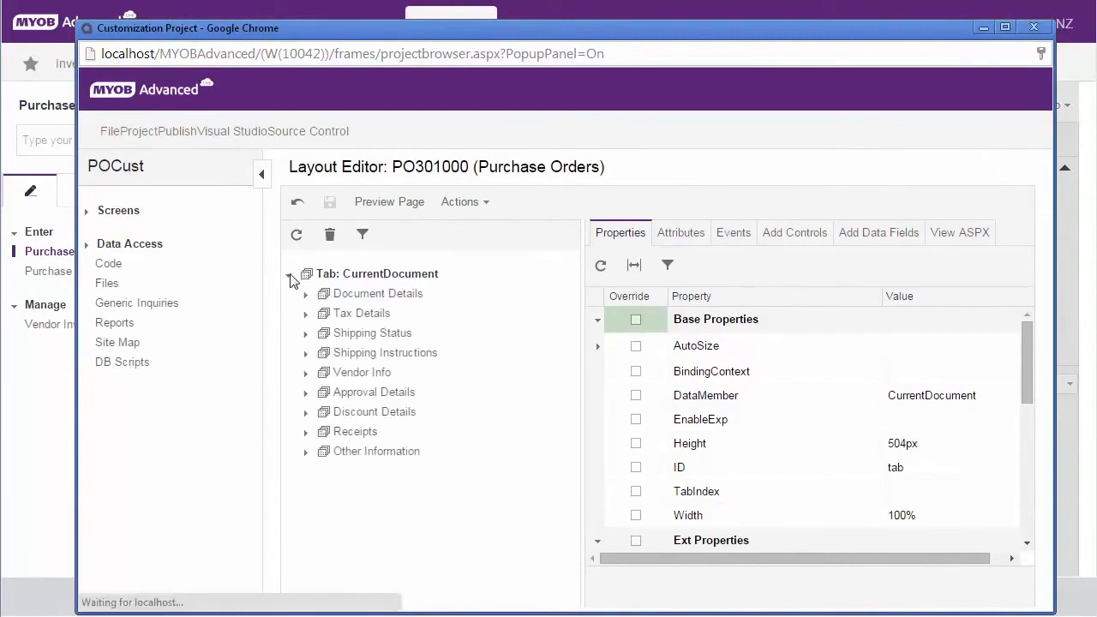
left_click(777, 236)
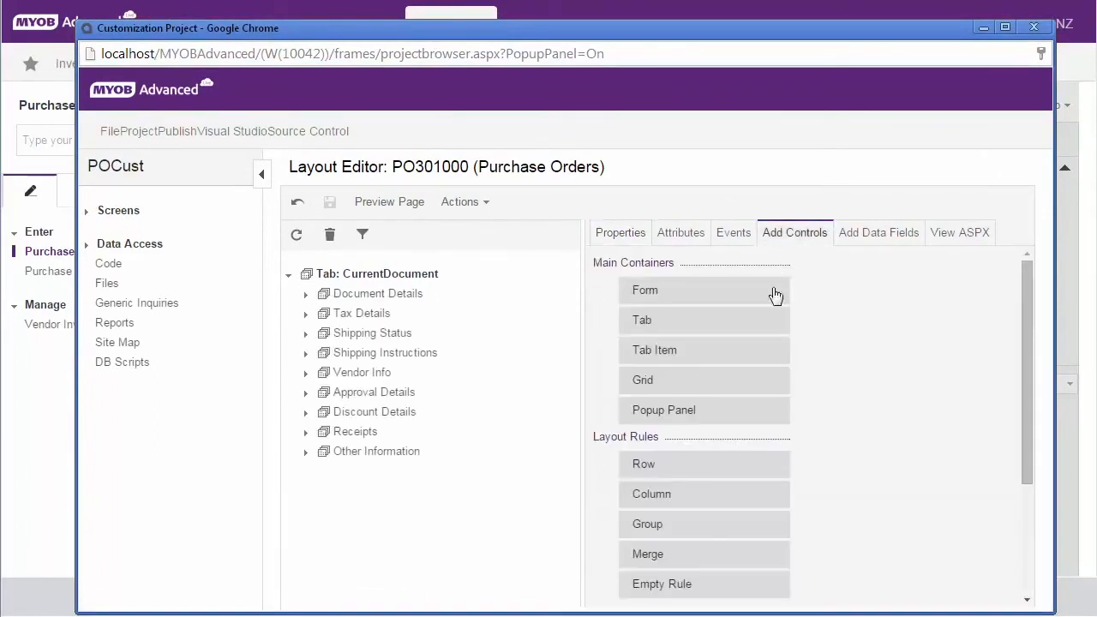
scroll(832, 382, "down", 1)
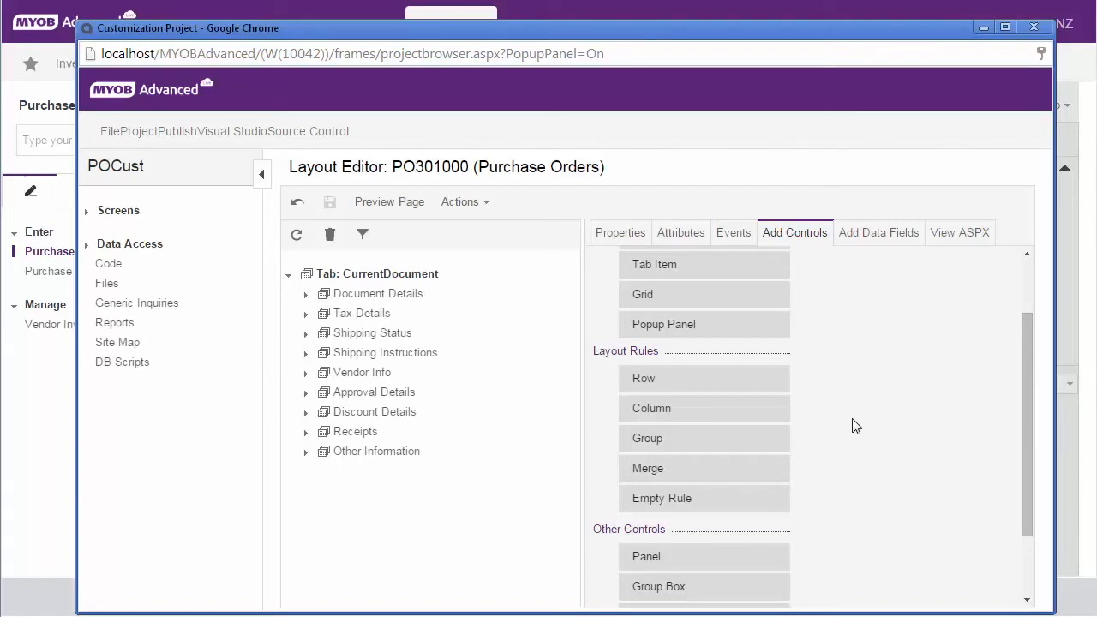
left_click(306, 333)
left_click_drag(664, 416, 402, 354)
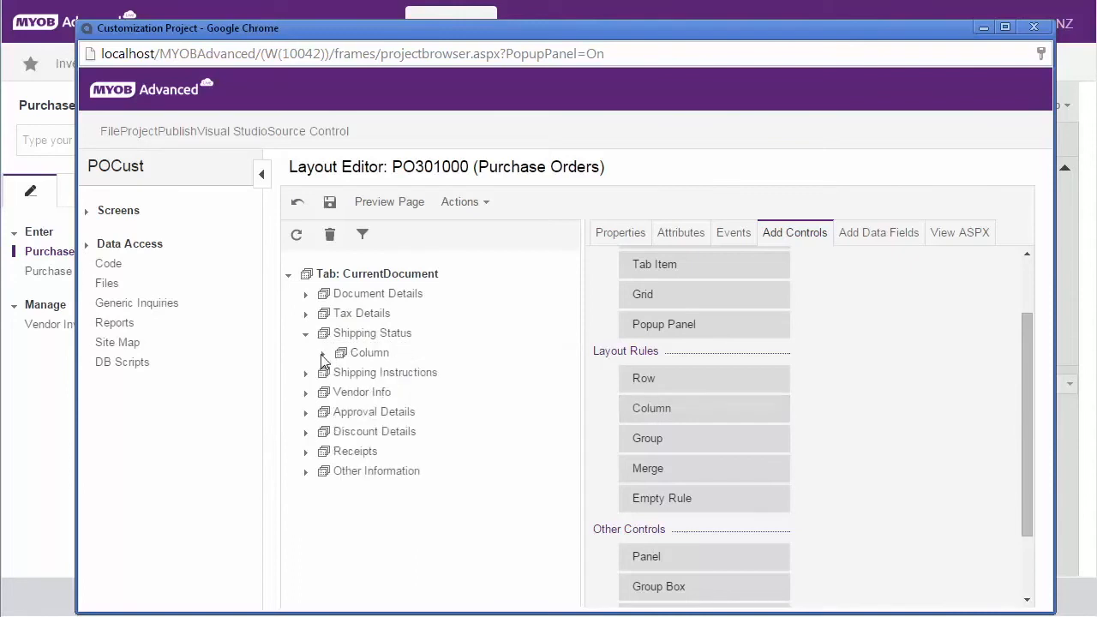
Set the ColumnWidth property of the Shipping Status tab's column to m and save the layout.
left_click(322, 353)
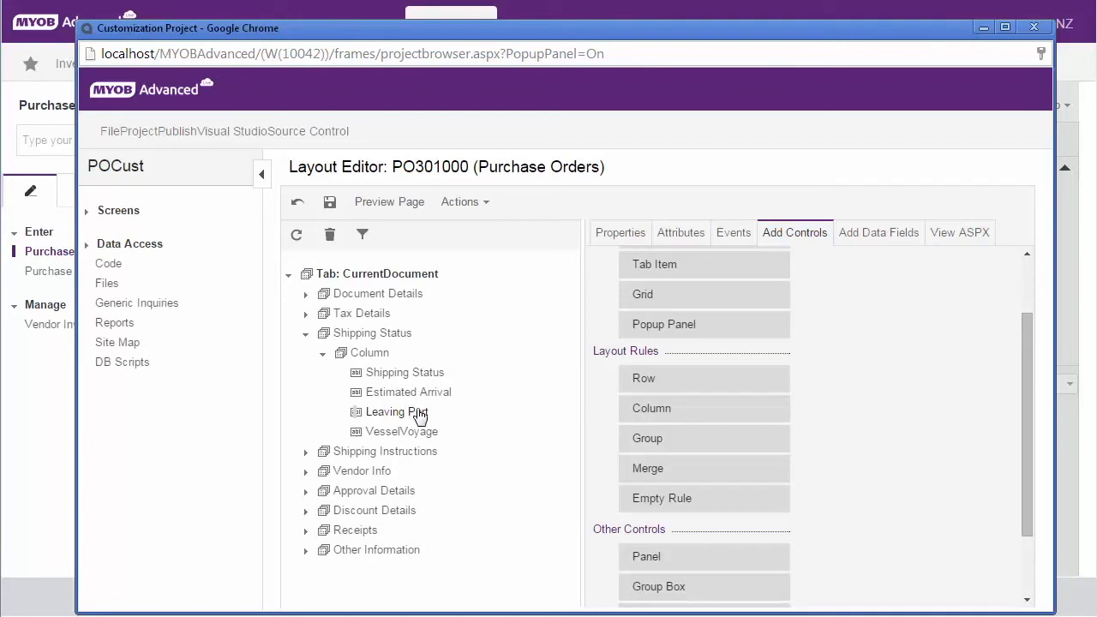
left_click(369, 354)
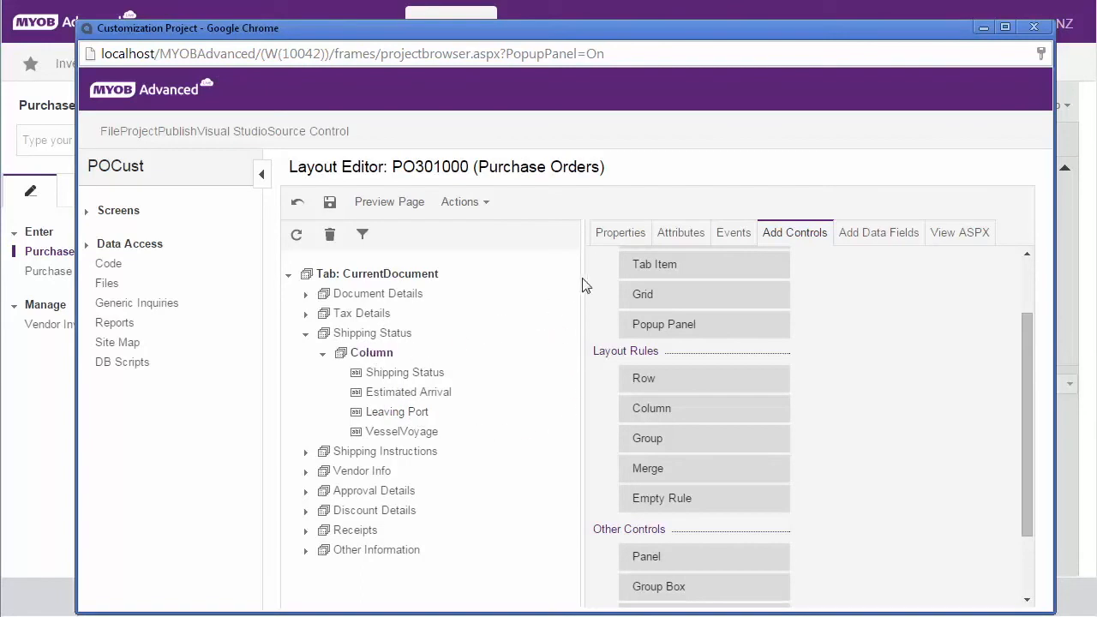
left_click(624, 234)
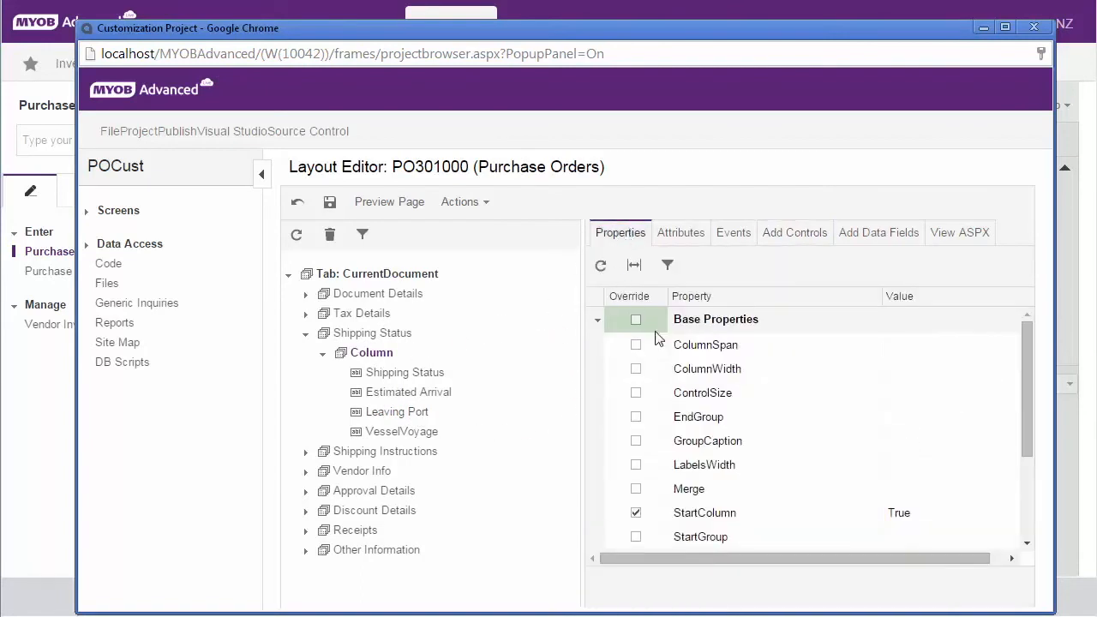
left_click(957, 368)
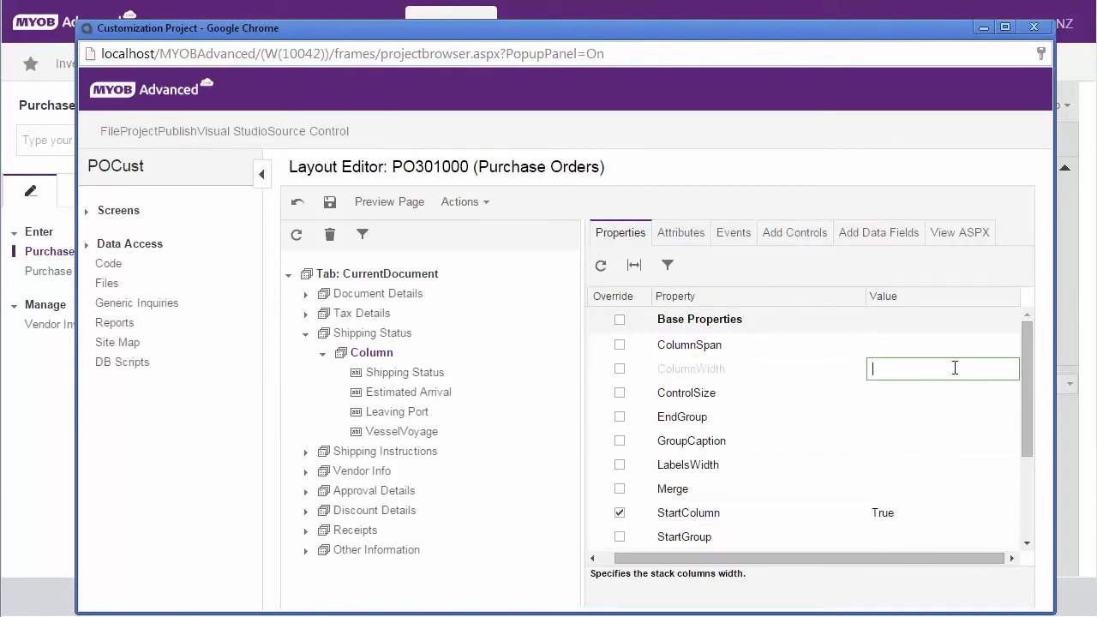
type("m")
left_click(331, 203)
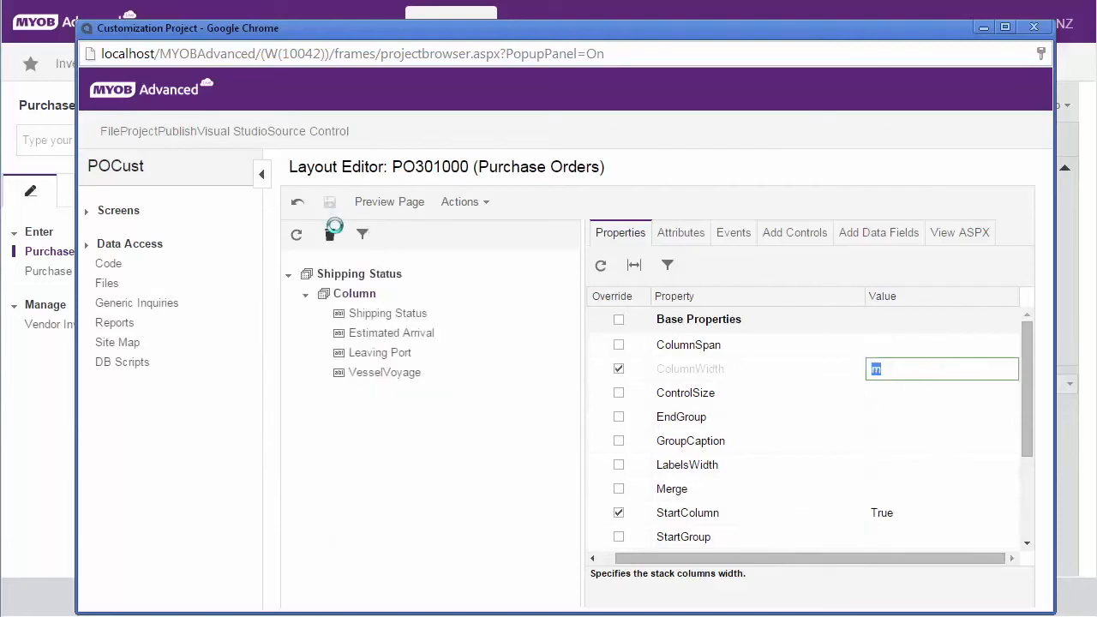
Publish the POCust customisation project and close the Customization Project window.
left_click(176, 131)
left_click(205, 177)
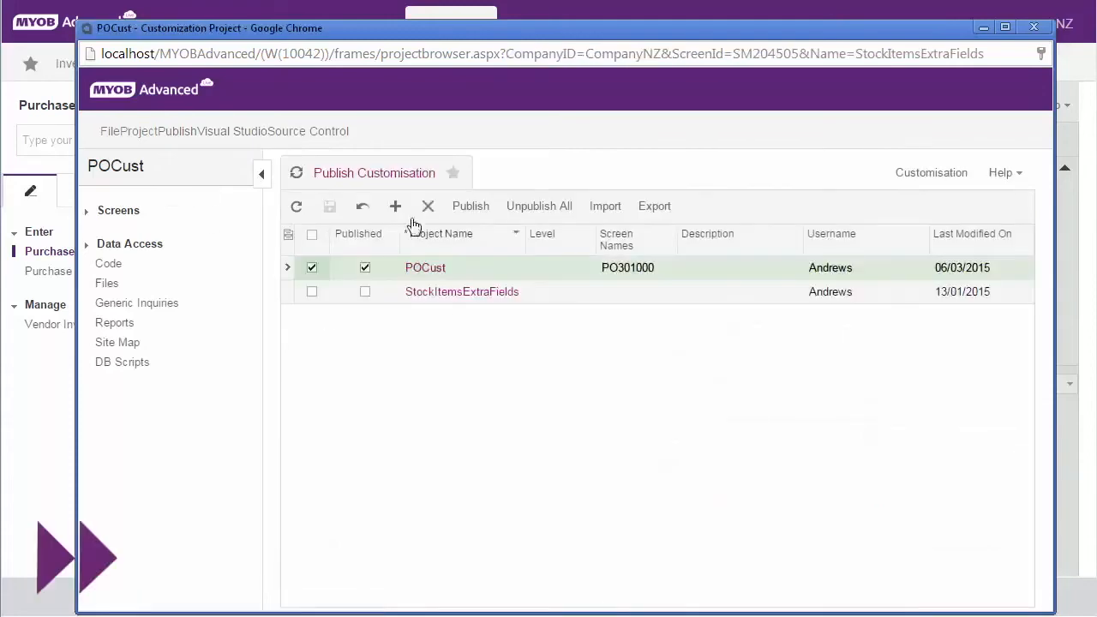
left_click(469, 207)
left_click(367, 481)
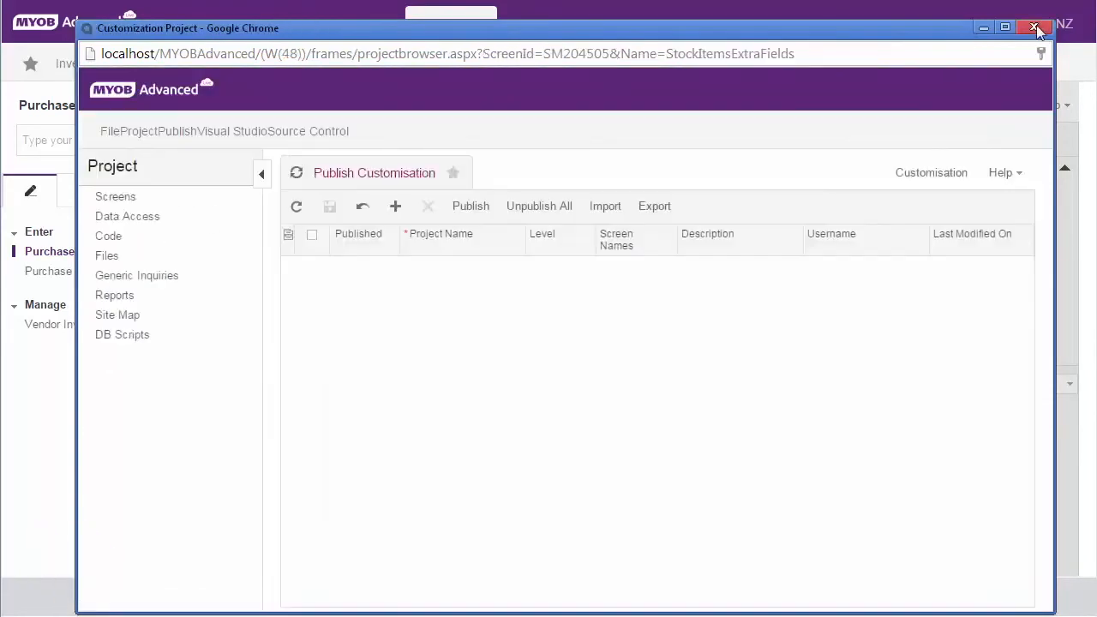
left_click(1034, 29)
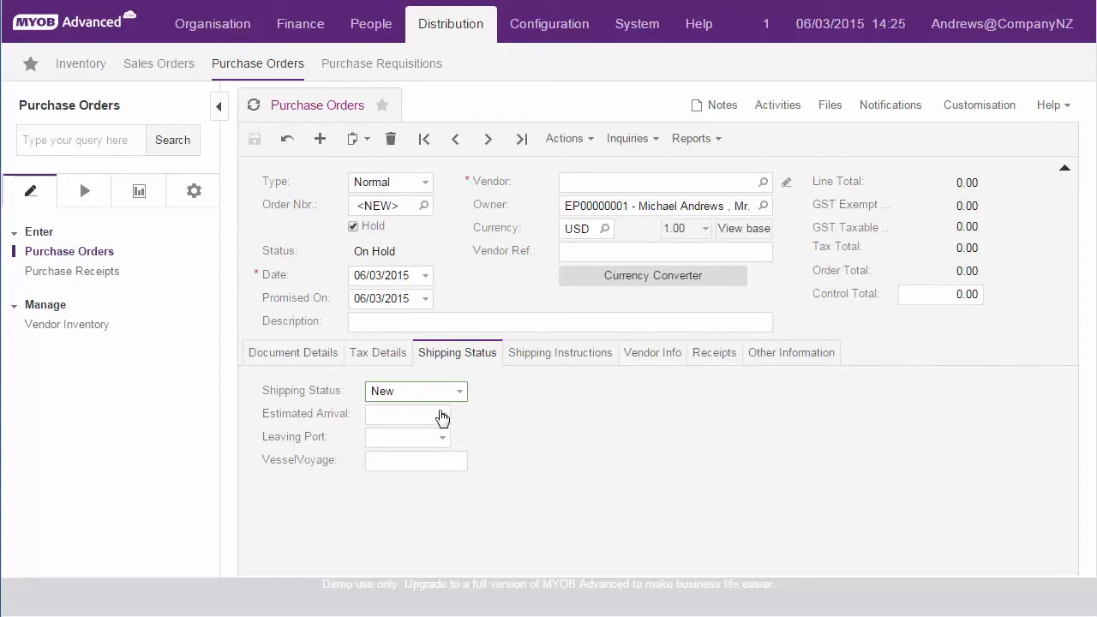
Check the Estimated Arrival and Shipping Status selectors on the purchase order form, and view the Shipping Status control's events in the Layout Editor.
left_click(442, 417)
left_click(442, 418)
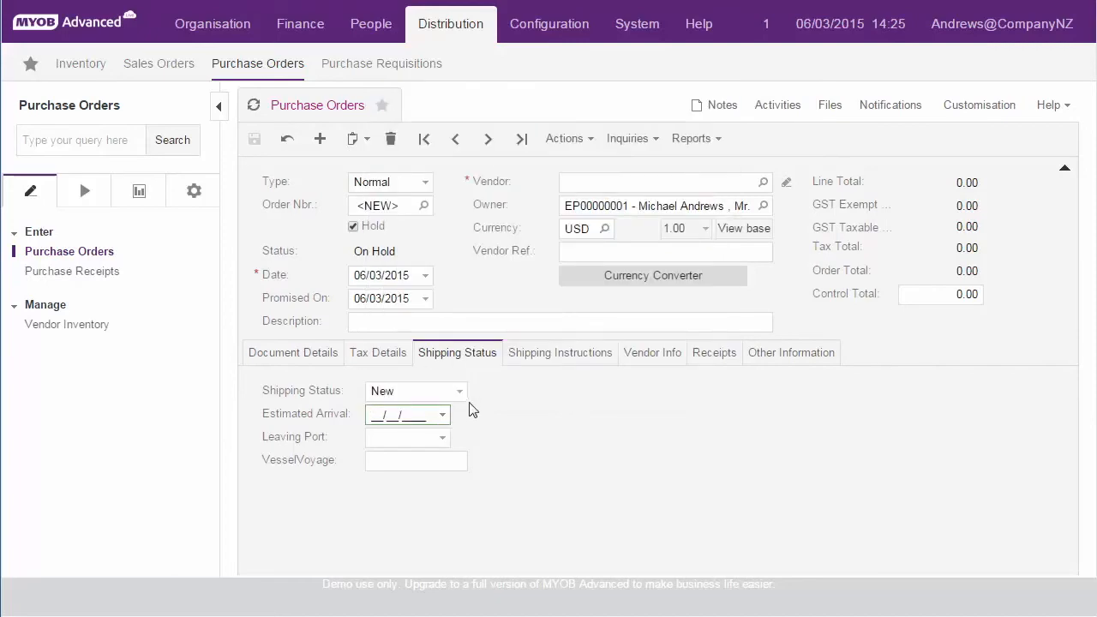
left_click(462, 393)
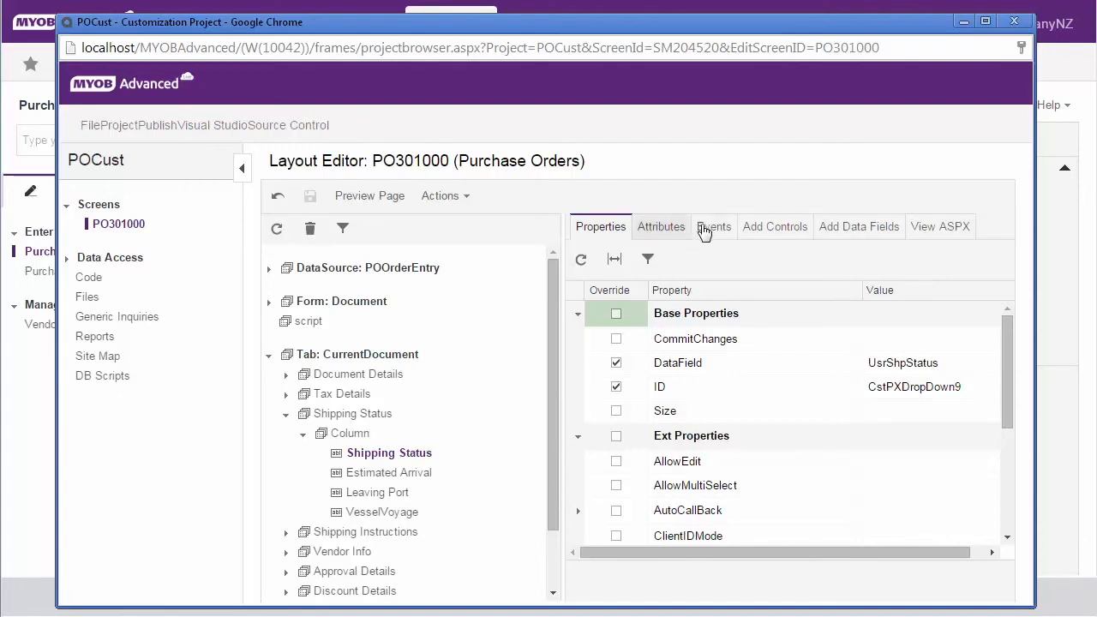
left_click(707, 228)
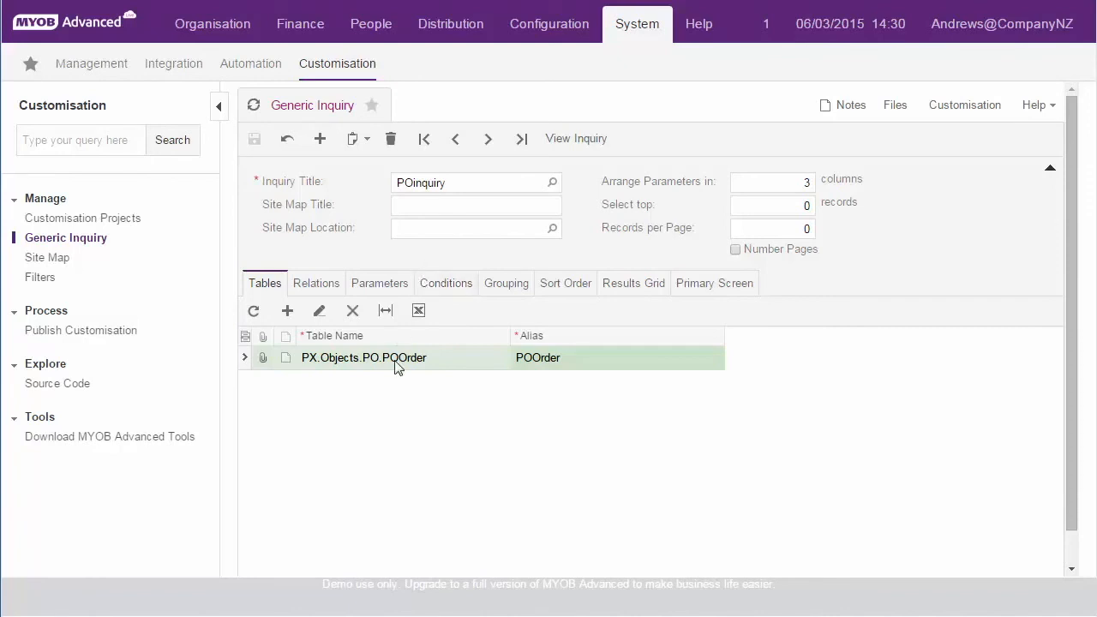
Examine the custom POOrder fields available as data fields in the results grid of the POinquiry generic inquiry.
left_click(635, 287)
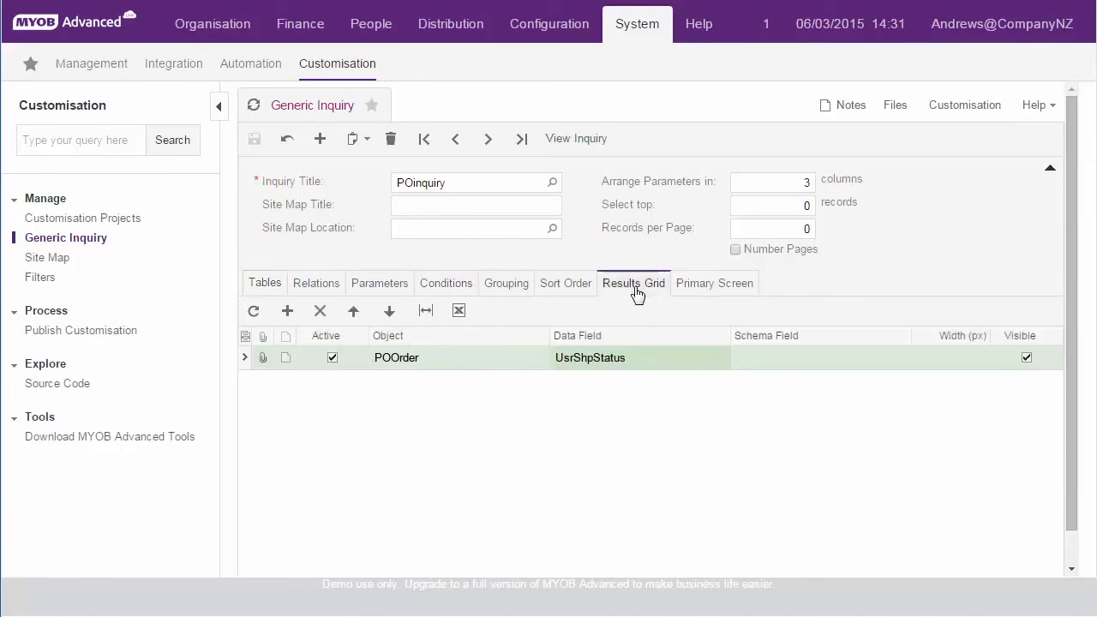
left_click(700, 360)
left_click(735, 360)
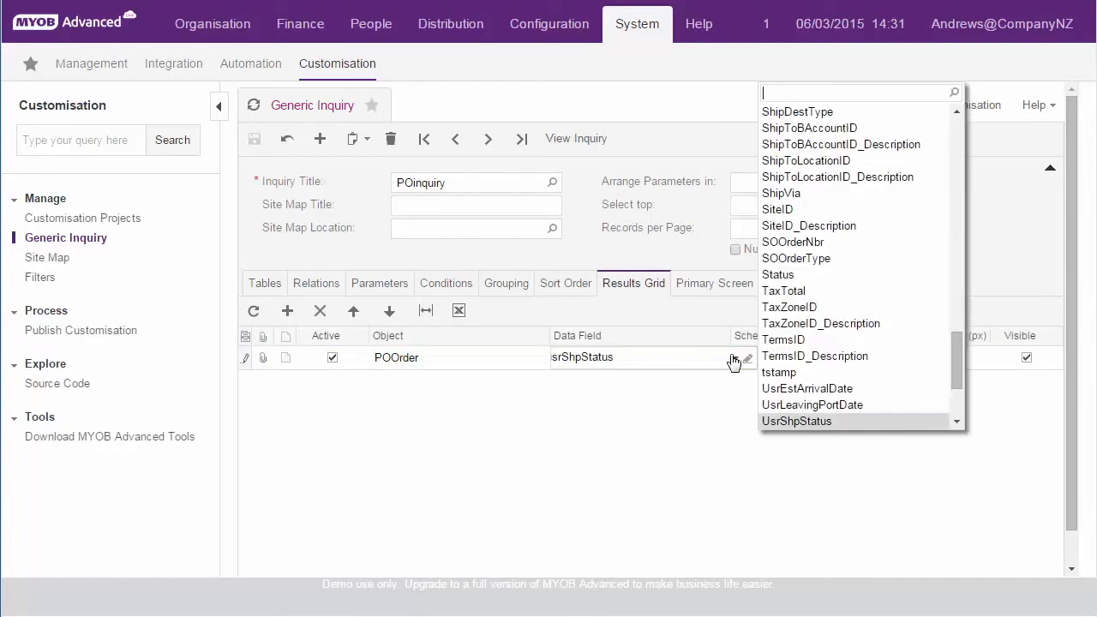
scroll(951, 373, "down", 3)
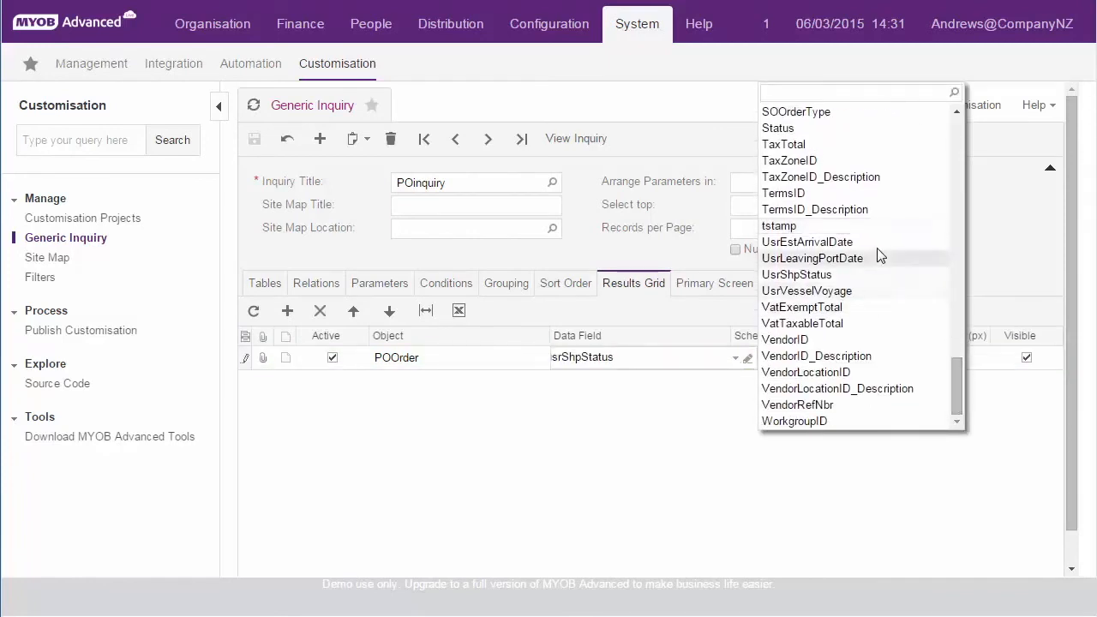